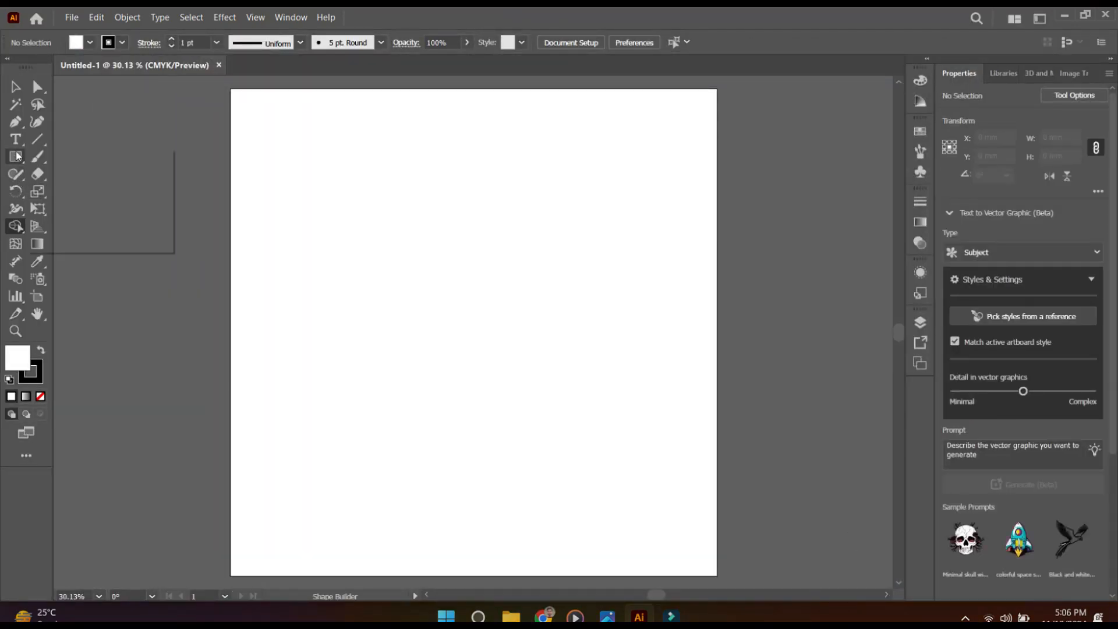
# - Draw a 220 × 220 mm circle on the artboard with the Ellipse tool
pyautogui.click(66, 193)
pyautogui.click(346, 180)
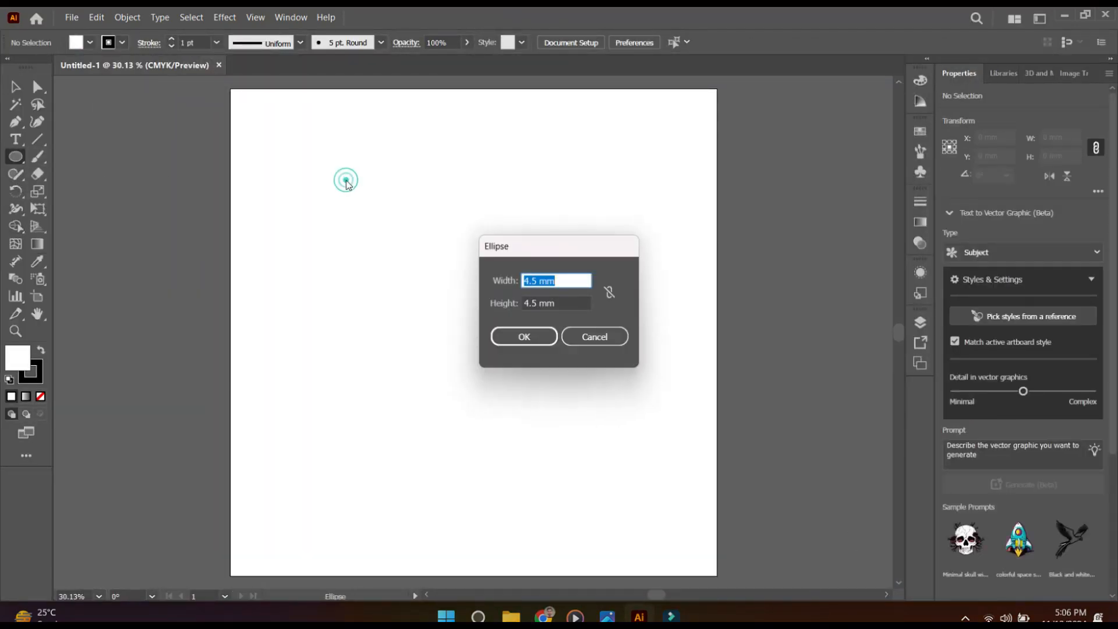
pyautogui.write('22')
pyautogui.write('220')
pyautogui.press('Return')
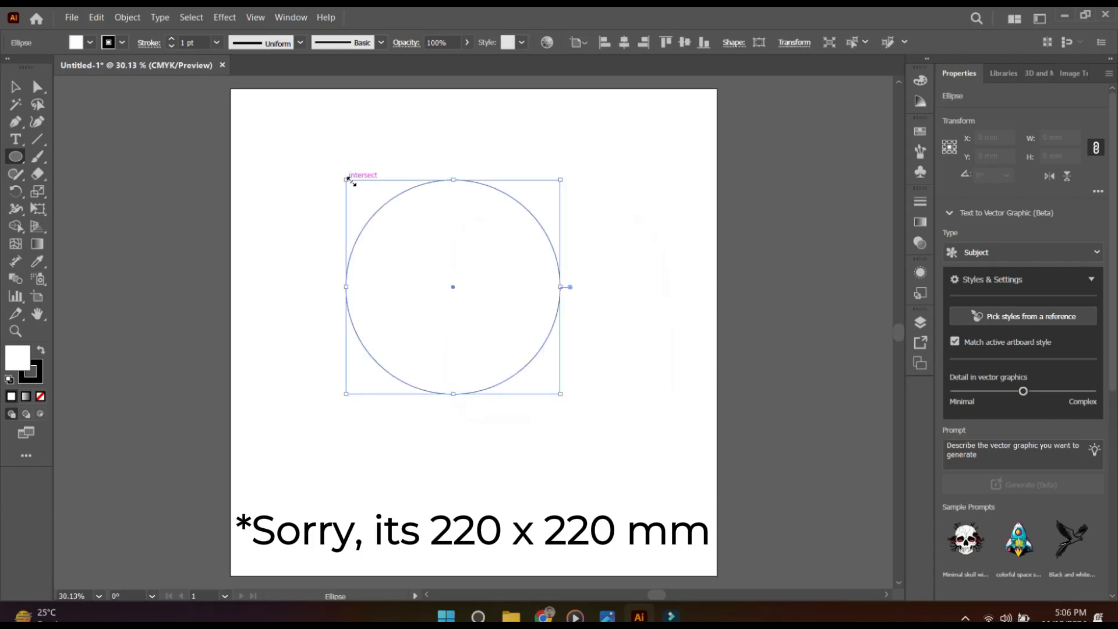
# - Fill the large circle with black
pyautogui.click(17, 89)
pyautogui.scroll(-5, 1012, 389)
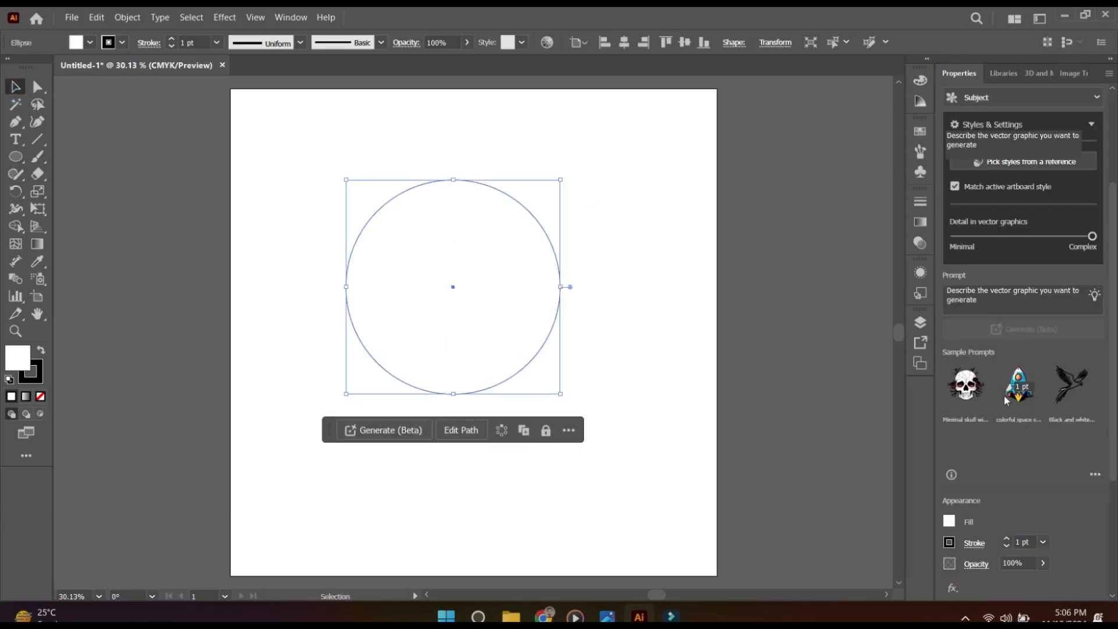
pyautogui.click(950, 329)
pyautogui.click(821, 380)
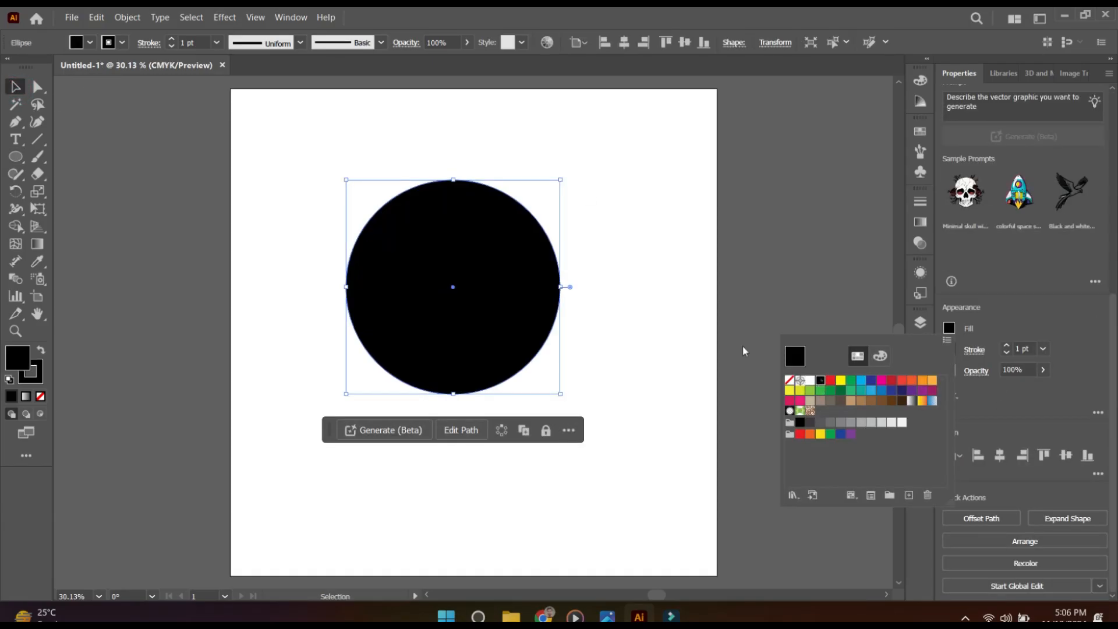
# - Move the black circle to the upper-left corner area of the artboard
pyautogui.click(624, 298)
pyautogui.moveTo(548, 333); pyautogui.dragTo(443, 260)
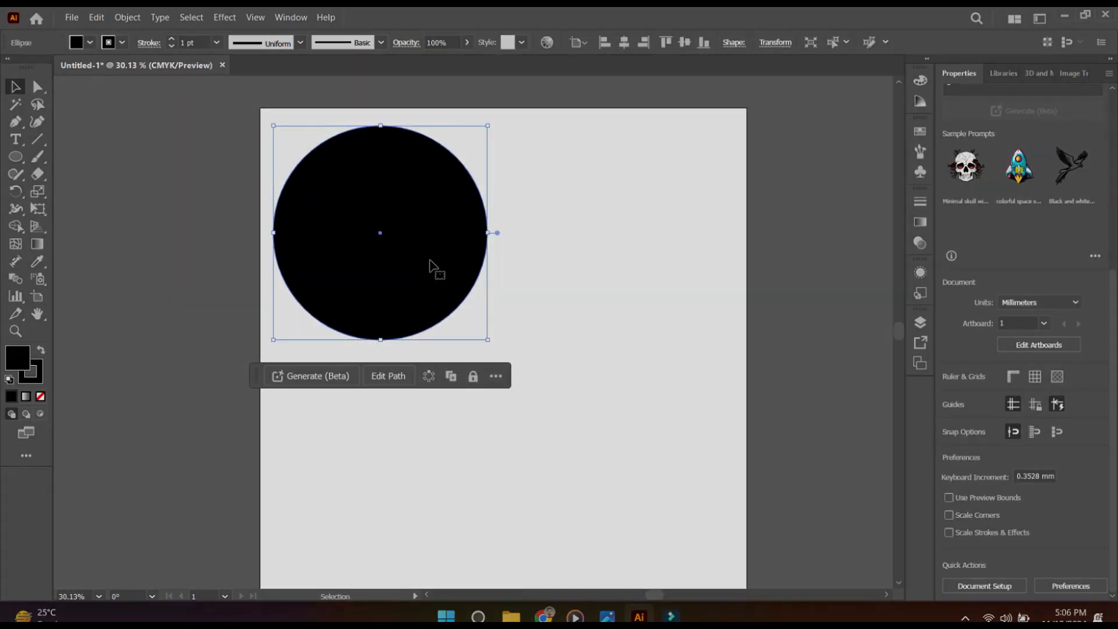
pyautogui.moveTo(439, 239)
pyautogui.mouseDown()
pyautogui.moveTo(451, 240)
pyautogui.moveTo(440, 236)
pyautogui.mouseUp()
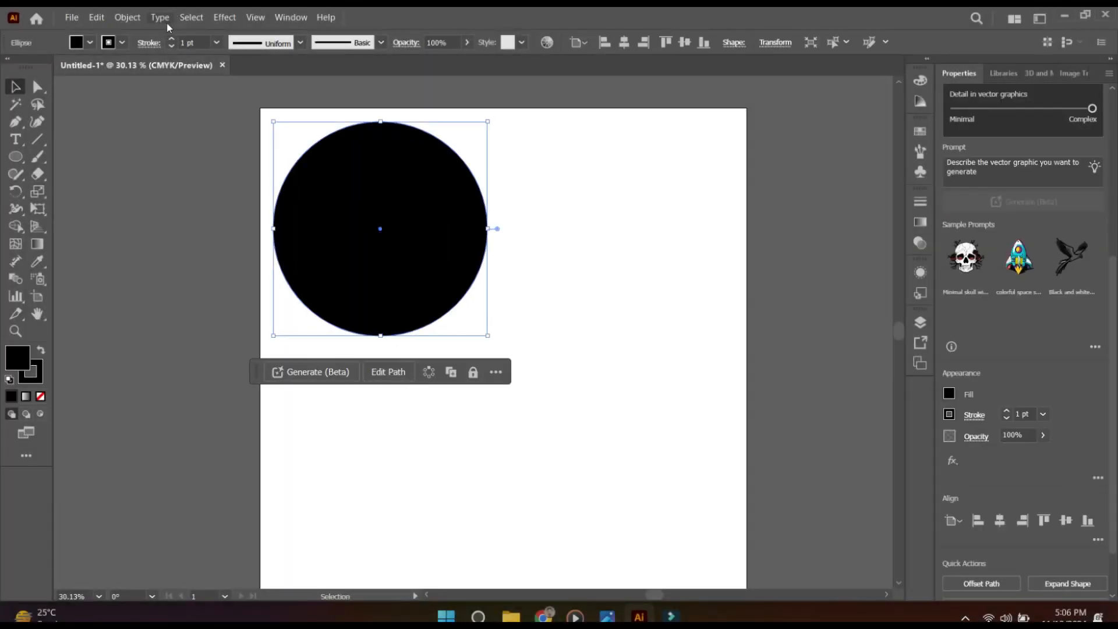
# - Create an inner circle by offsetting the black circle's path by -10 mm with Miter joins and a miter limit of 4
pyautogui.click(129, 18)
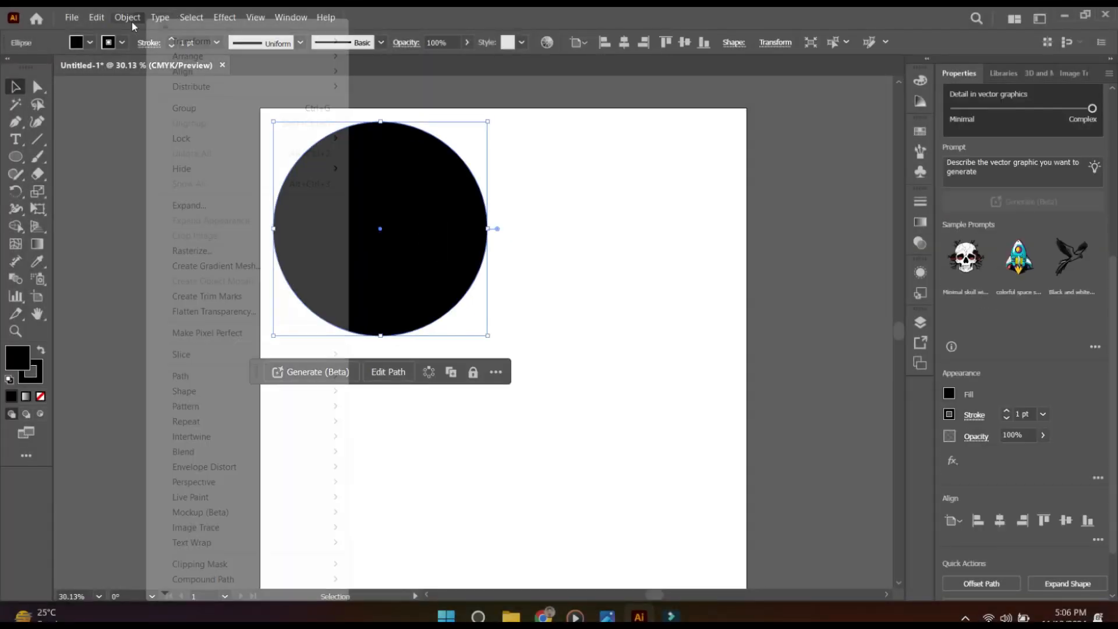
pyautogui.click(234, 373)
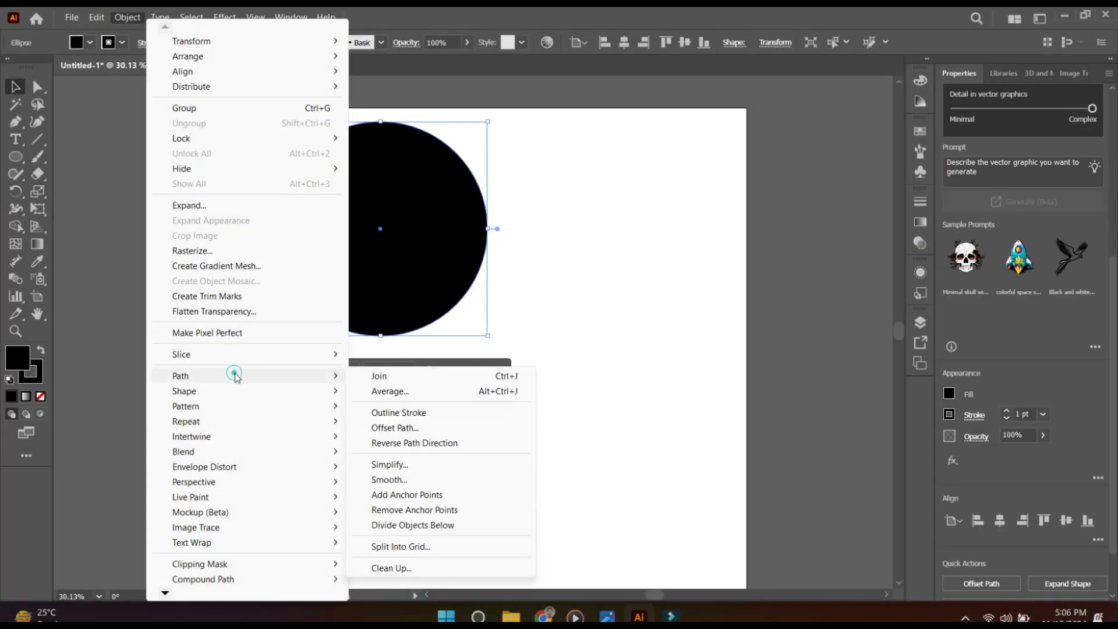
pyautogui.click(405, 427)
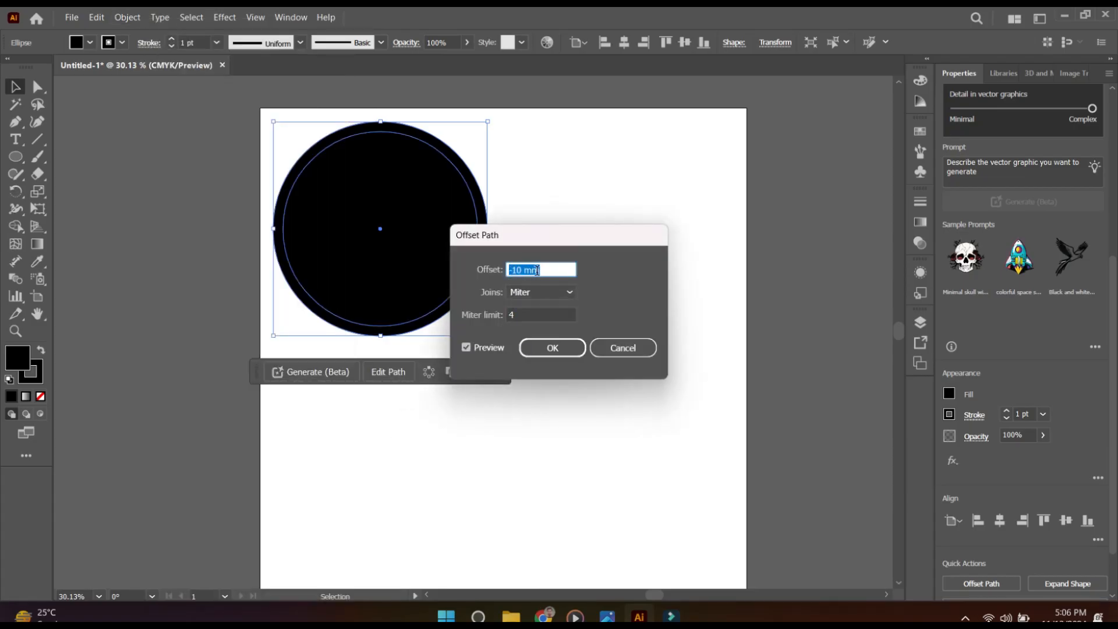
pyautogui.click(562, 352)
# - Subtract the inner circle from the outer circle with Minus Front, leaving a ring
pyautogui.moveTo(512, 165); pyautogui.dragTo(438, 222)
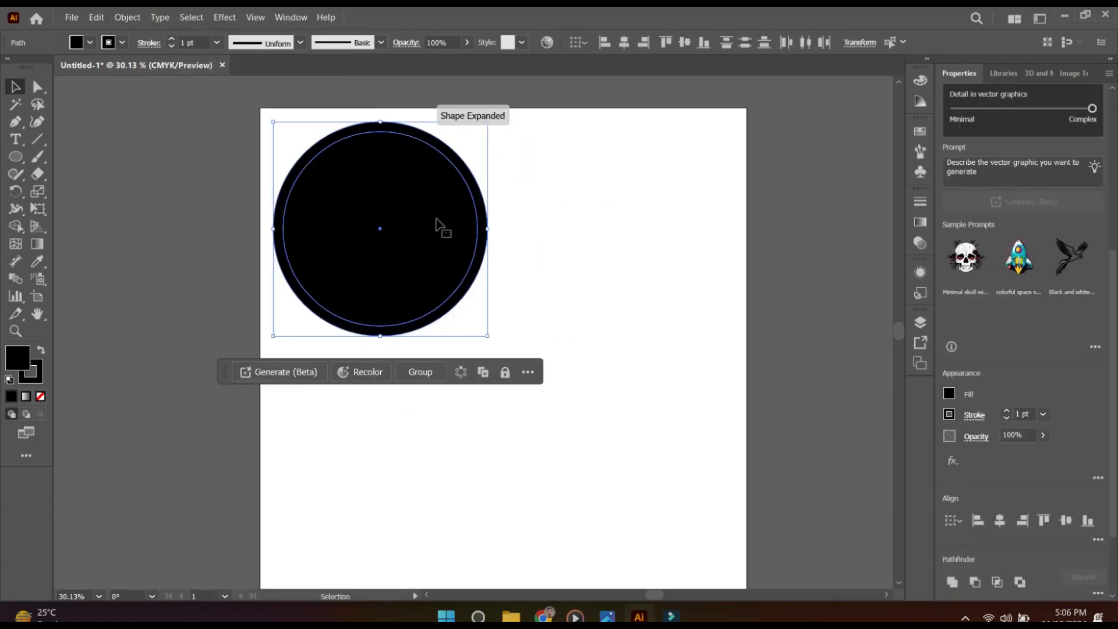
pyautogui.click(973, 583)
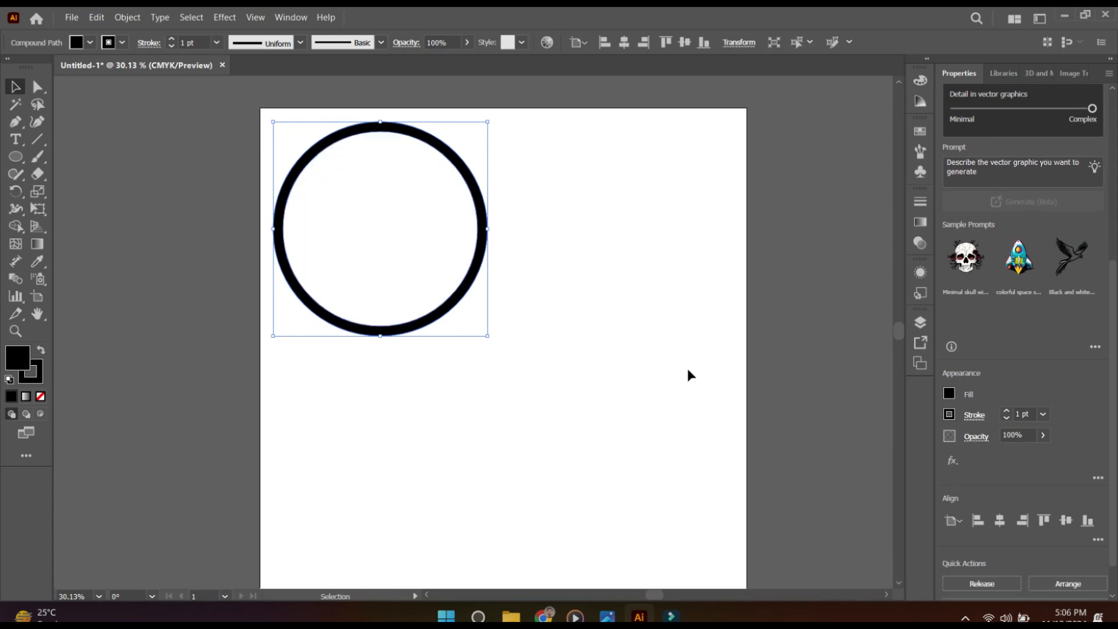
pyautogui.click(689, 369)
# - Draw a 250 × 10 mm rectangle as a horizontal bar with the Rectangle tool
pyautogui.click(483, 228)
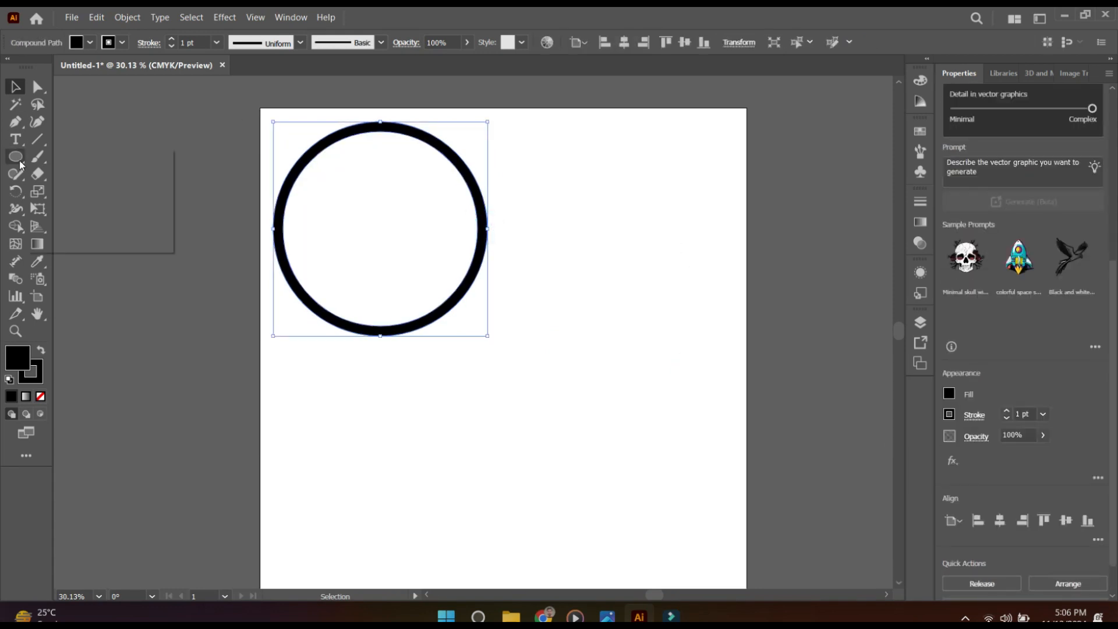
pyautogui.click(45, 158)
pyautogui.click(177, 235)
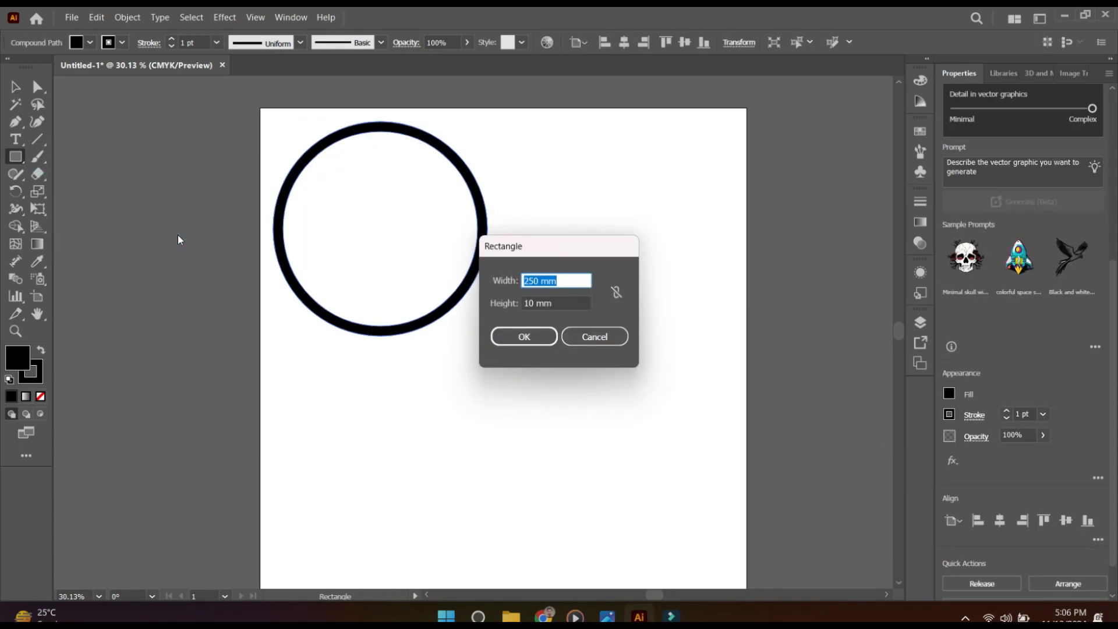
pyautogui.click(524, 336)
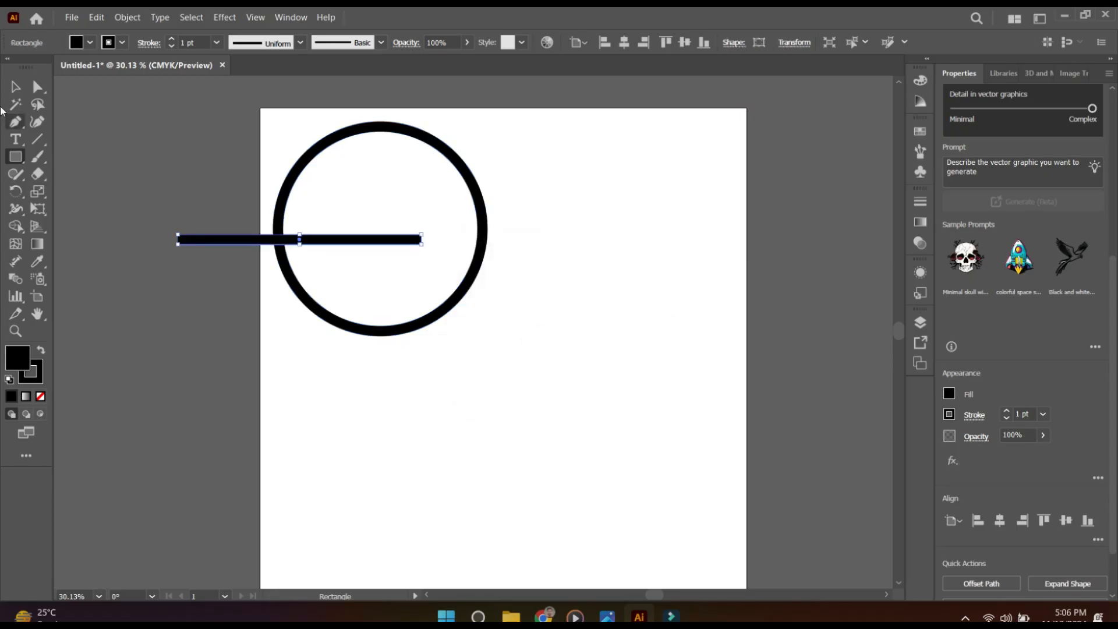
# - Lay the bar across the middle of the ring and align both on their horizontal centers
pyautogui.press('v')
pyautogui.moveTo(382, 238); pyautogui.dragTo(459, 229)
pyautogui.moveTo(255, 171); pyautogui.dragTo(534, 253)
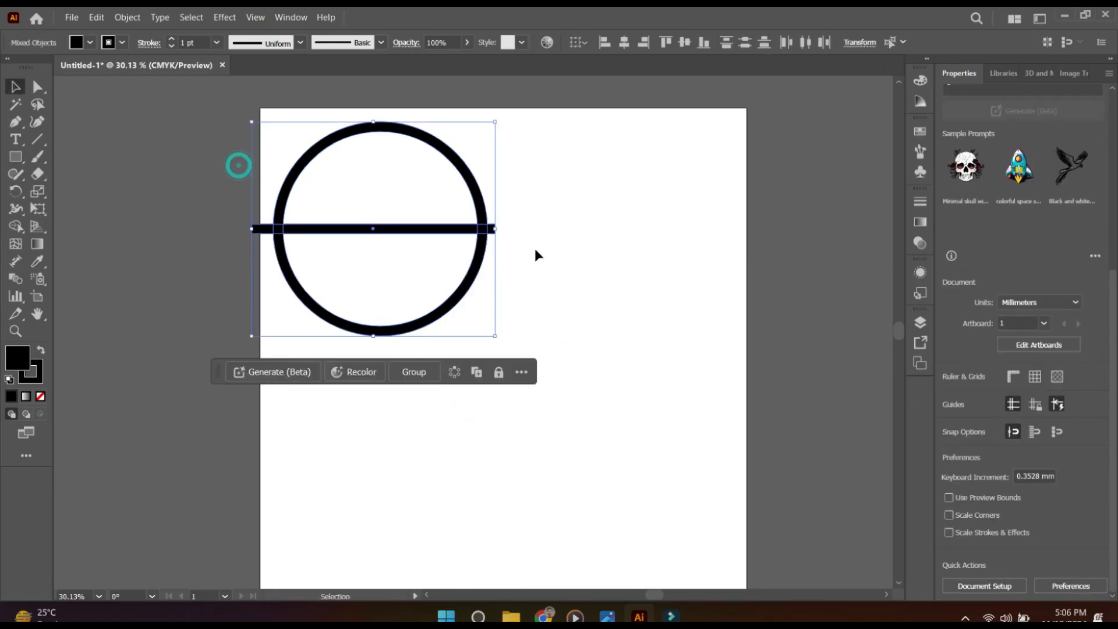
pyautogui.click(1000, 520)
pyautogui.click(552, 257)
# - Shift the horizontal bar straight up about 8 mm from the ring's center
pyautogui.click(492, 228)
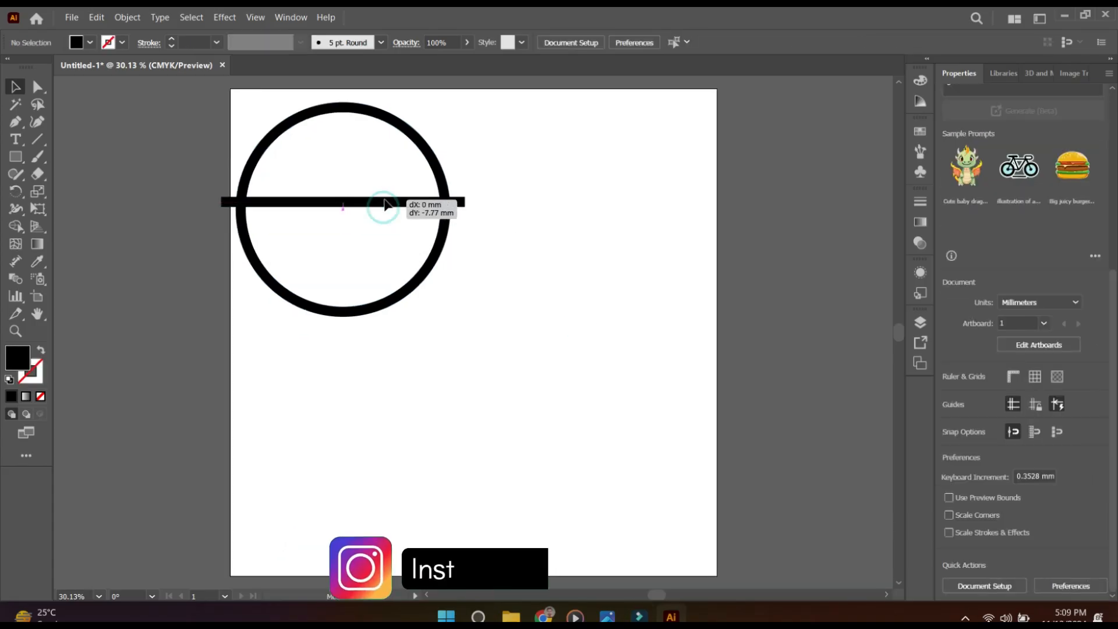
pyautogui.moveTo(374, 204); pyautogui.dragTo(386, 203)
pyautogui.click(468, 161)
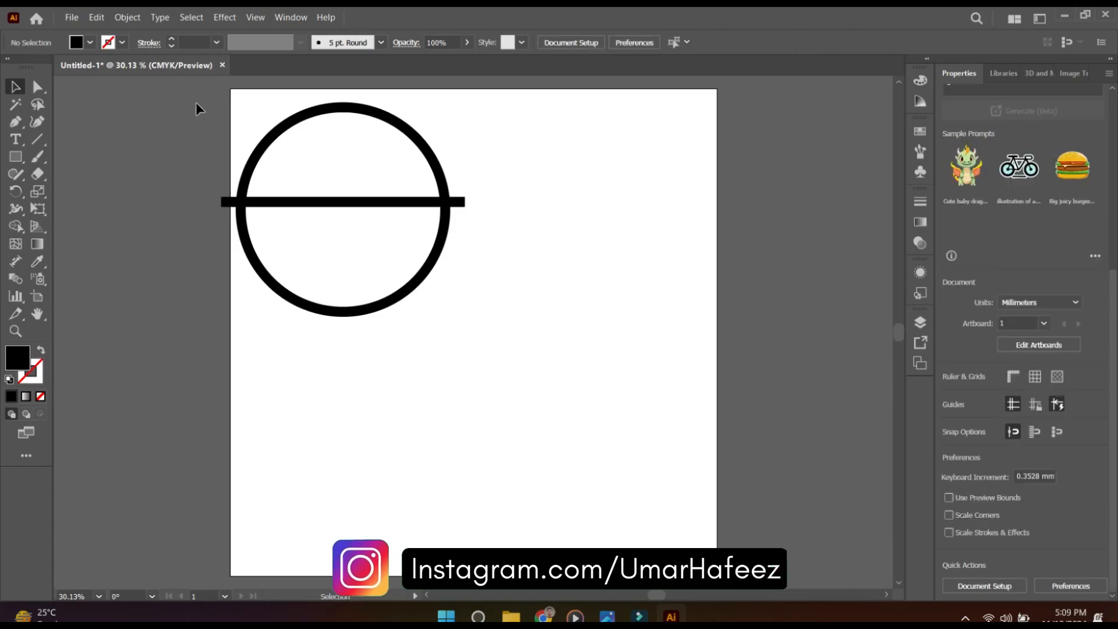
# - Remove the two bar ends that stick out beyond the ring using Shape Builder
pyautogui.moveTo(196, 108); pyautogui.dragTo(486, 352)
pyautogui.hotkey('ctrl', '+')
pyautogui.hotkey('ctrl', '+')
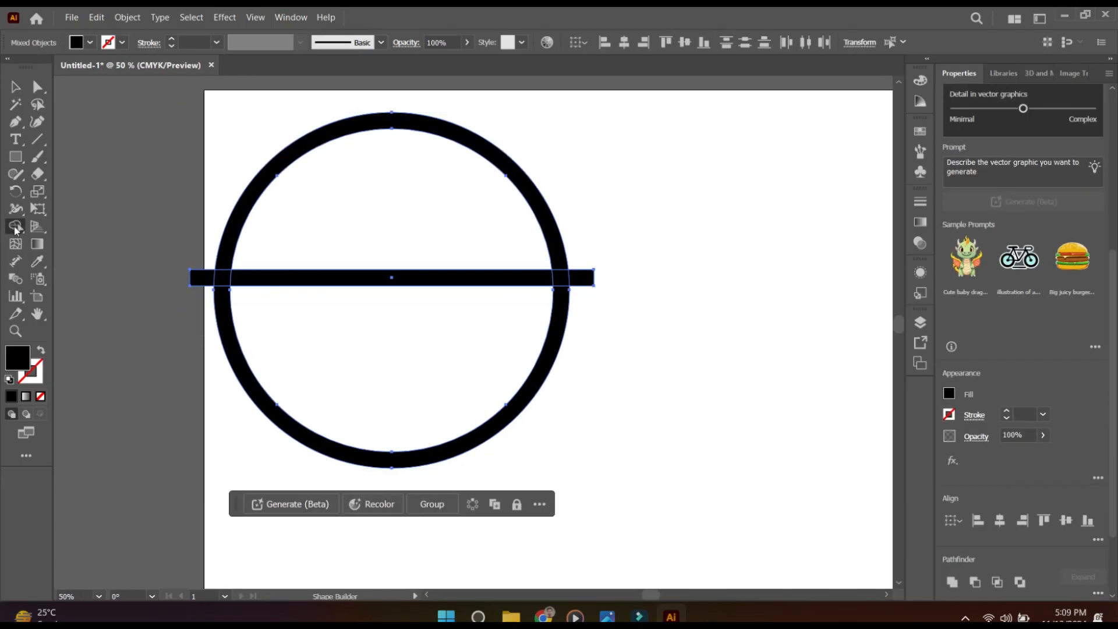
pyautogui.moveTo(204, 280); pyautogui.dragTo(574, 277)
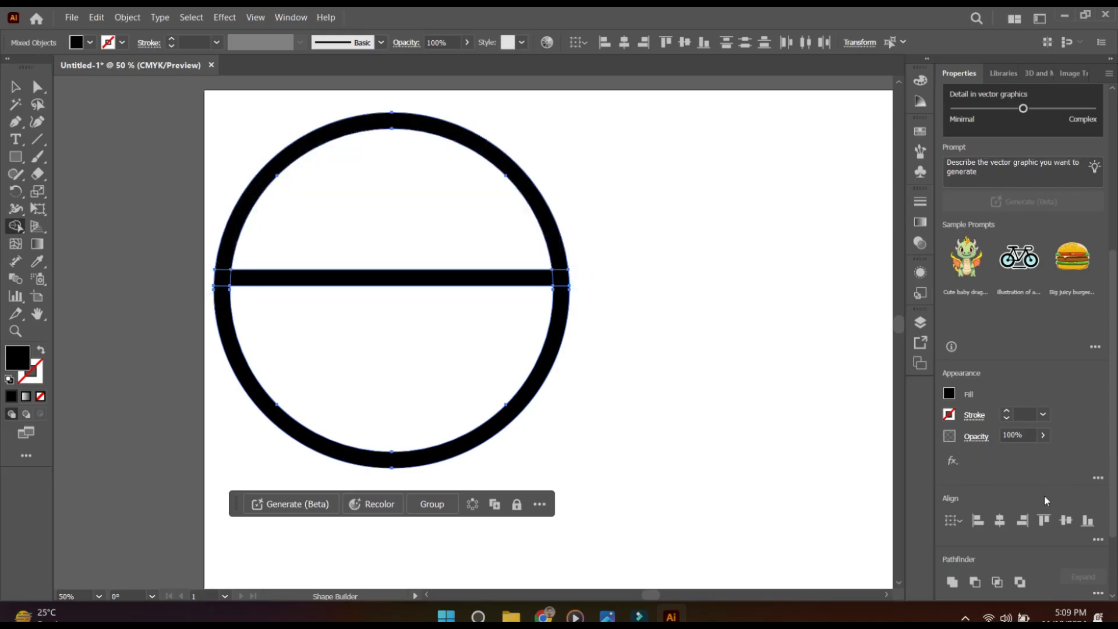
pyautogui.click(17, 89)
pyautogui.click(112, 133)
# - Draw a 1.5 mm circle outside the artboard, beside the ring, with the Ellipse tool
pyautogui.moveTo(389, 290); pyautogui.dragTo(309, 280)
pyautogui.hotkey('ctrl', '-')
pyautogui.hotkey('ctrl', '-')
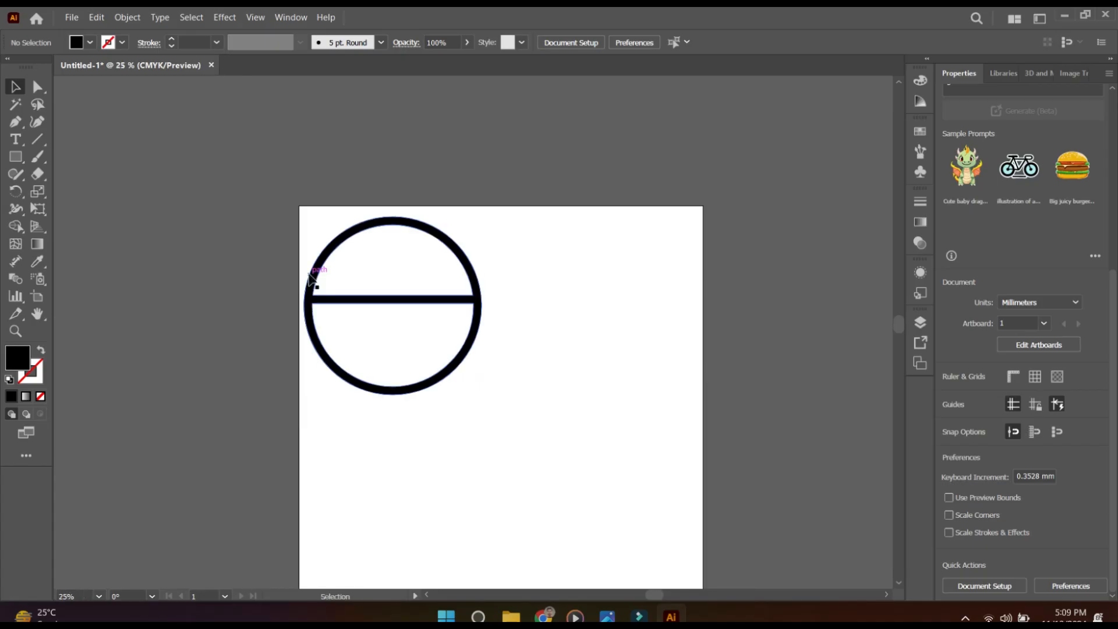
pyautogui.hotkey('ctrl', '+')
pyautogui.moveTo(563, 266); pyautogui.dragTo(619, 272)
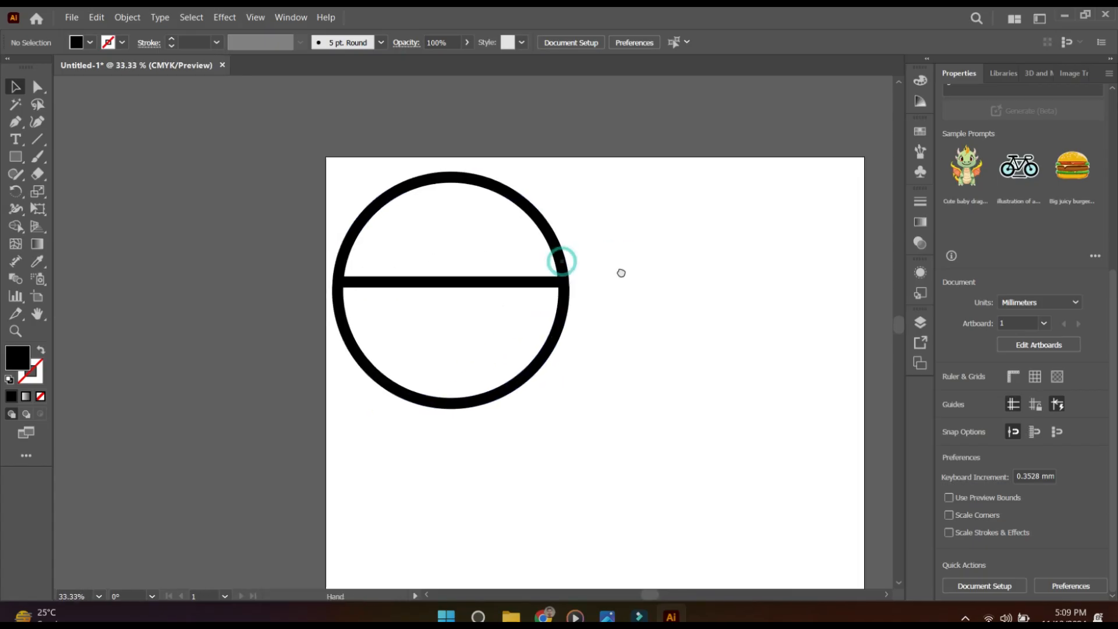
pyautogui.click(15, 157)
pyautogui.click(86, 186)
pyautogui.click(154, 285)
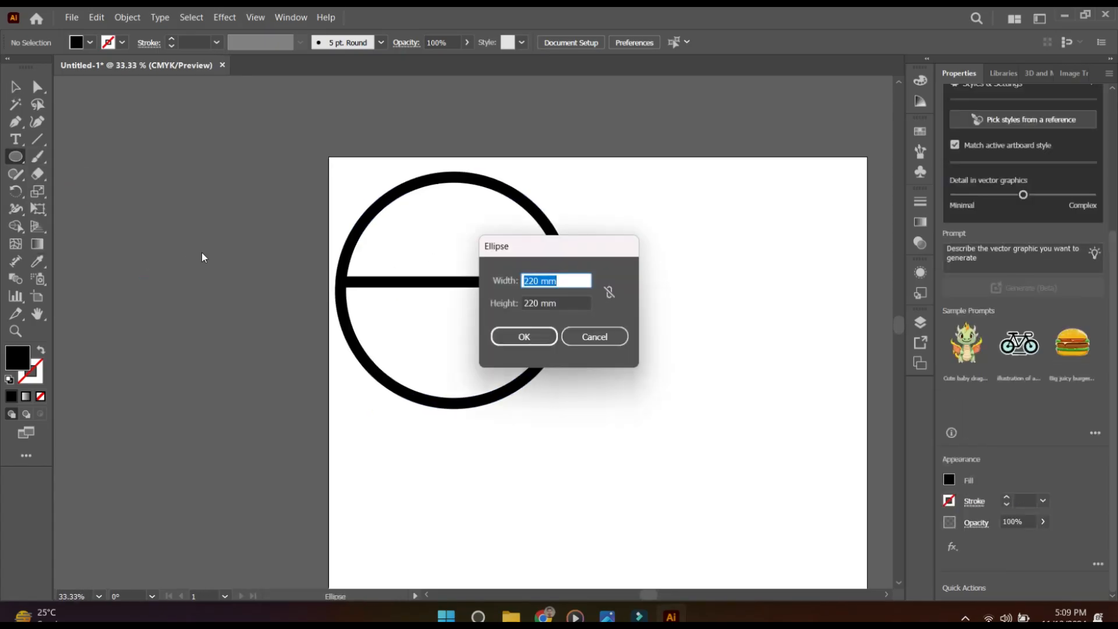
pyautogui.write('1.5')
pyautogui.press('Return')
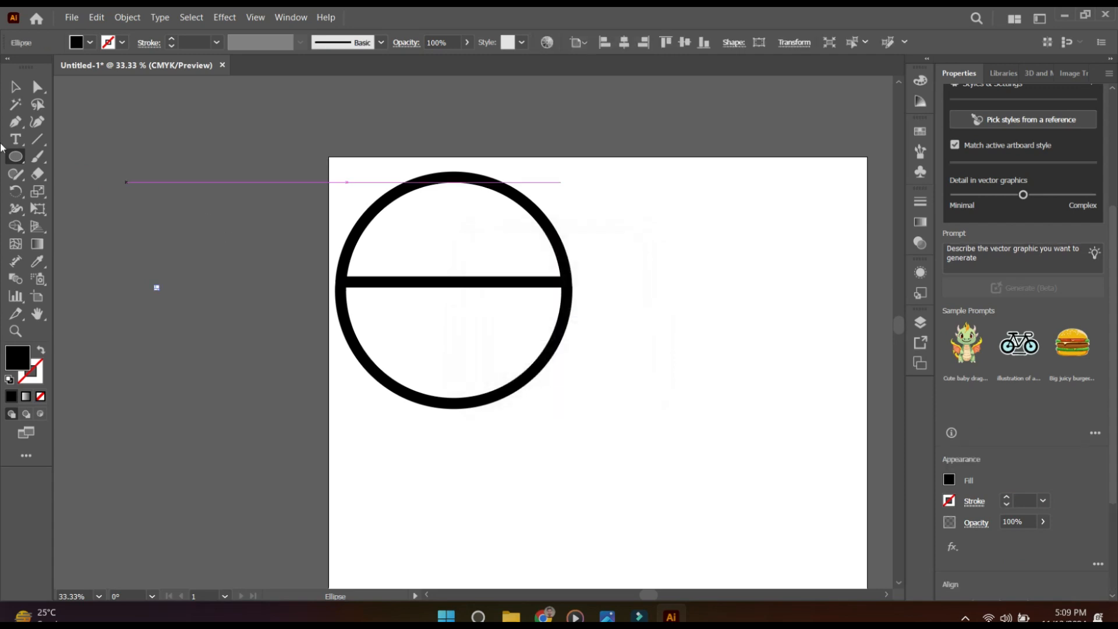
# - Duplicate the 1.5 mm circle horizontally to its right, still outside the artboard
pyautogui.press('v')
pyautogui.click(155, 182)
pyautogui.click(155, 287)
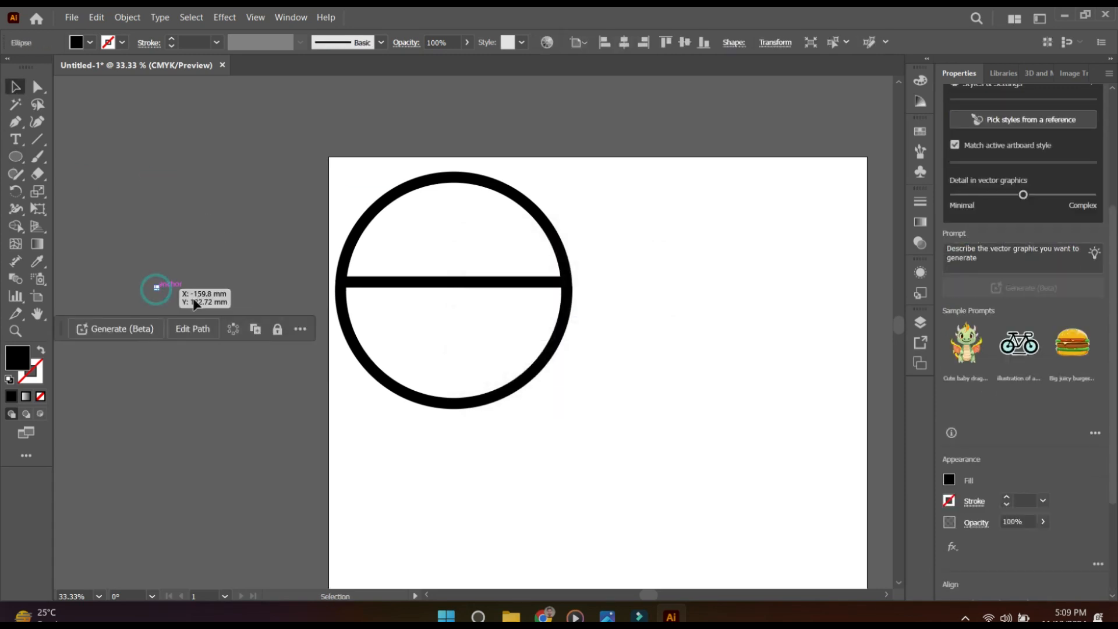
pyautogui.scroll(4, 194, 300)
pyautogui.click(390, 367)
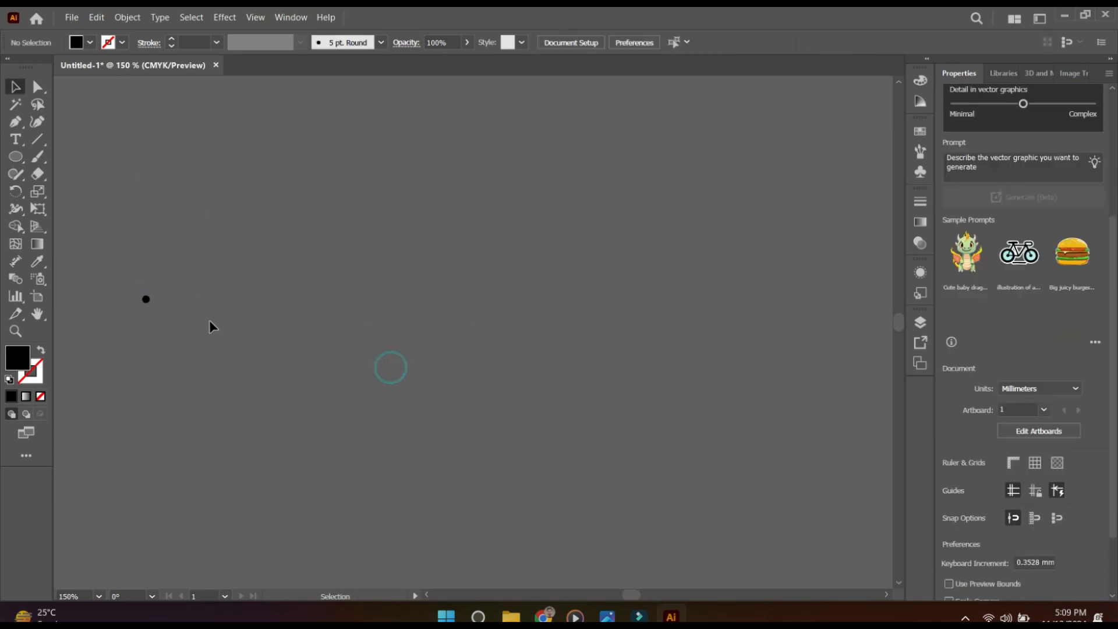
pyautogui.moveTo(334, 307); pyautogui.dragTo(757, 307)
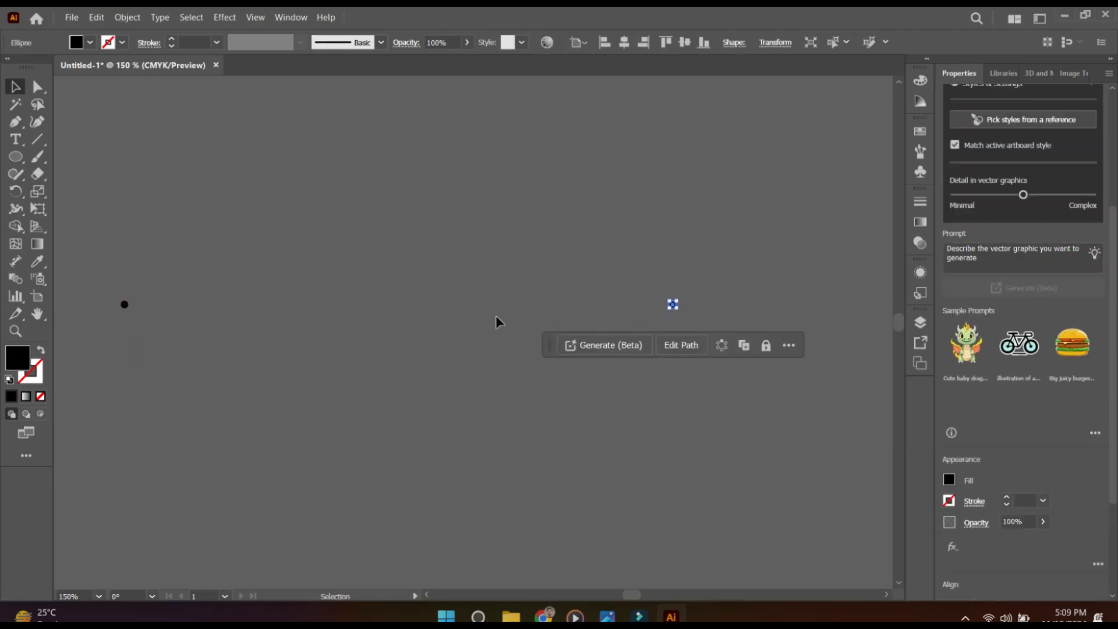
pyautogui.scroll(-2, 315, 354)
pyautogui.click(337, 432)
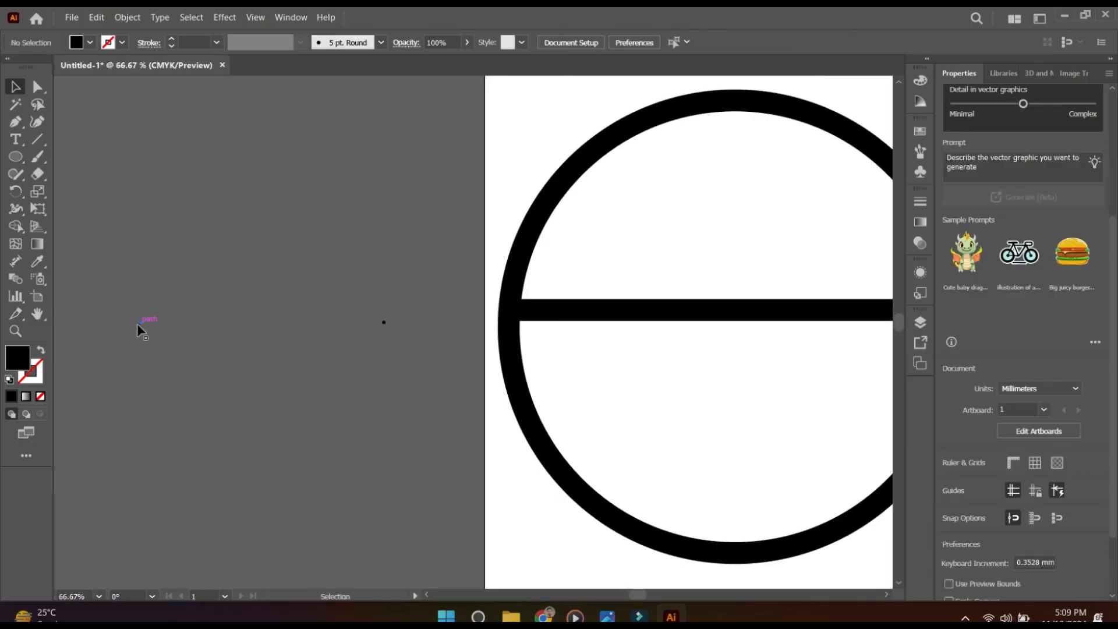
# - Place a 1.5 mm circle inside the ring, just below the bar near its left end
pyautogui.moveTo(141, 324); pyautogui.dragTo(549, 331)
pyautogui.click(278, 394)
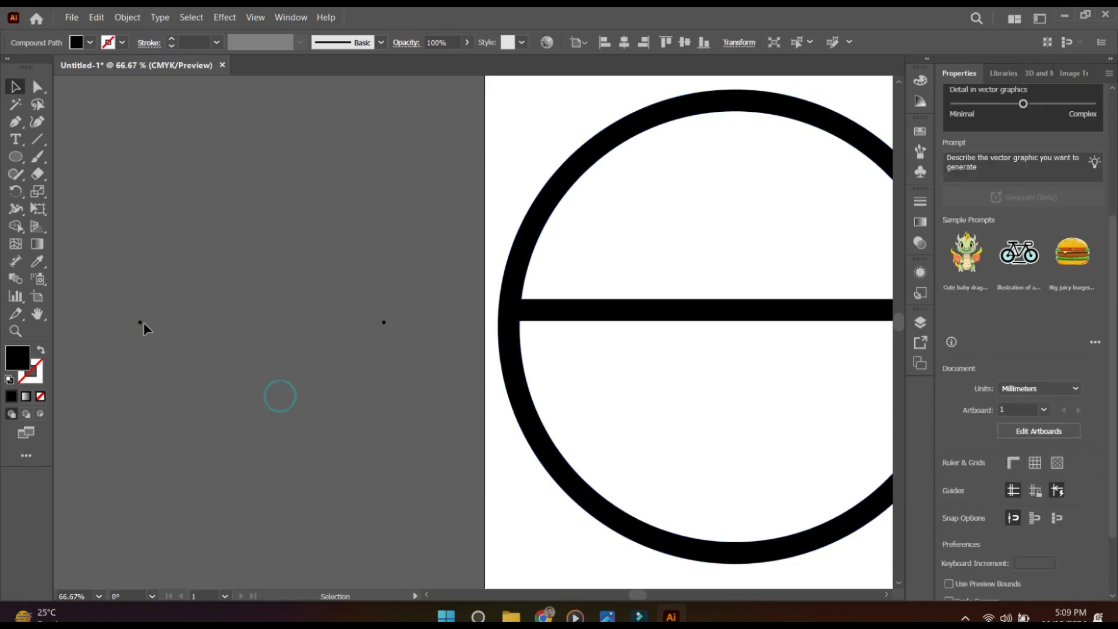
pyautogui.moveTo(141, 322); pyautogui.dragTo(538, 336)
# - Copy the small circle horizontally to the opposite end, just below the bar's right end
pyautogui.moveTo(583, 373); pyautogui.dragTo(325, 369)
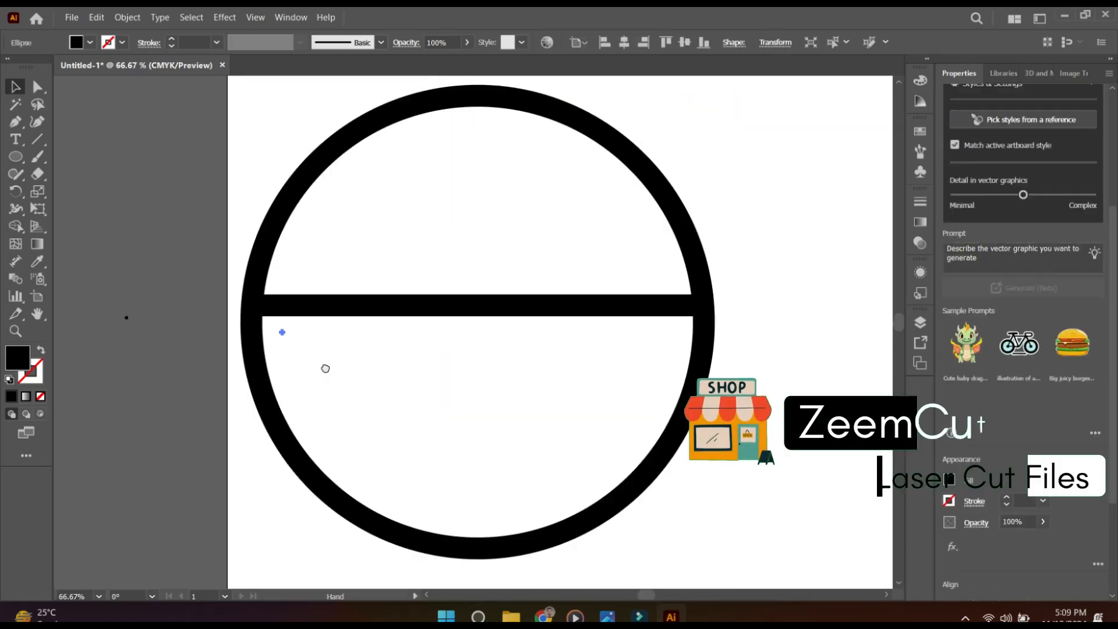
pyautogui.moveTo(283, 332); pyautogui.dragTo(662, 331)
pyautogui.click(315, 347)
pyautogui.hotkey('ctrl', '1')
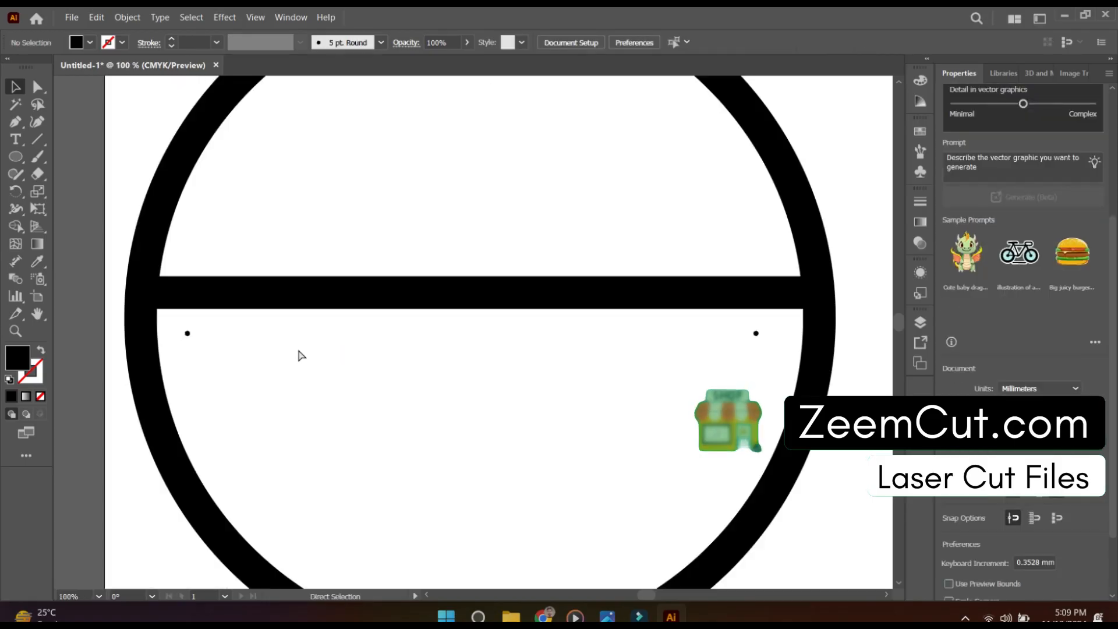
# - Add four more copies of the small circle between the two end circles, making a row of six below the bar
pyautogui.moveTo(190, 336); pyautogui.dragTo(278, 337)
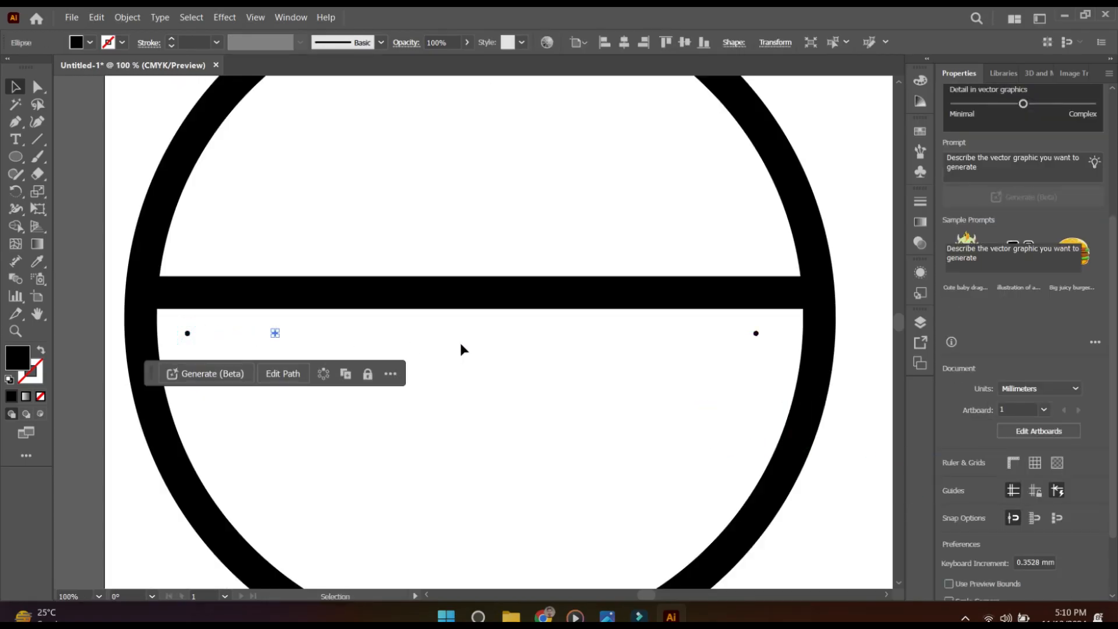
pyautogui.click(460, 349)
pyautogui.moveTo(755, 333); pyautogui.dragTo(664, 333)
pyautogui.moveTo(276, 333); pyautogui.dragTo(534, 346)
pyautogui.click(434, 348)
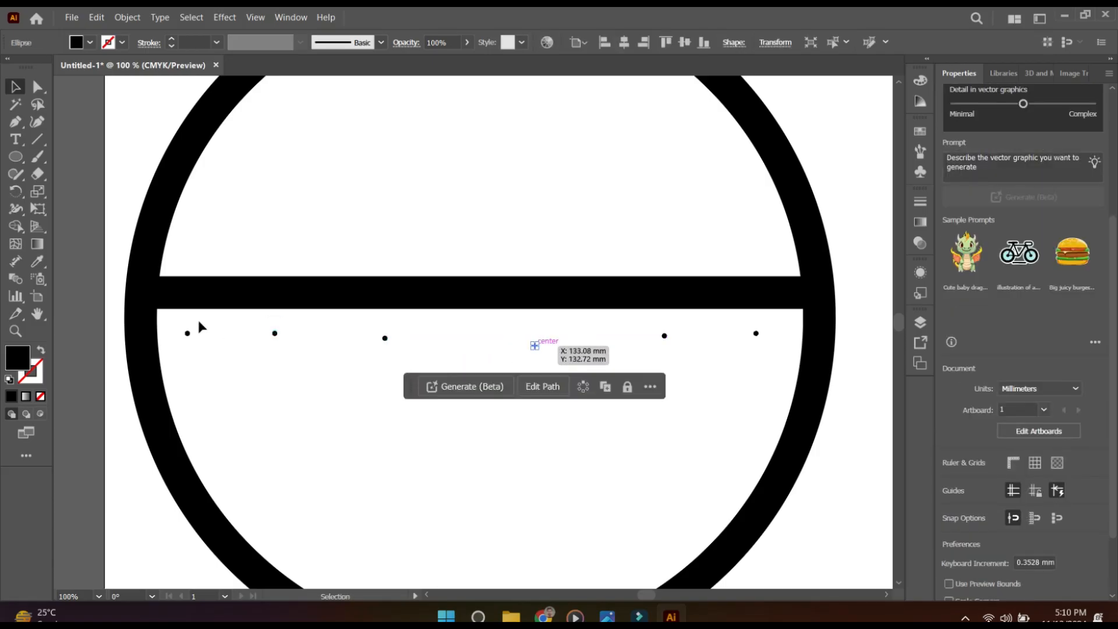
# - Align the six small circles on their vertical centers and distribute them evenly in a horizontal row
pyautogui.moveTo(177, 320); pyautogui.dragTo(469, 337)
pyautogui.moveTo(761, 354); pyautogui.dragTo(760, 354)
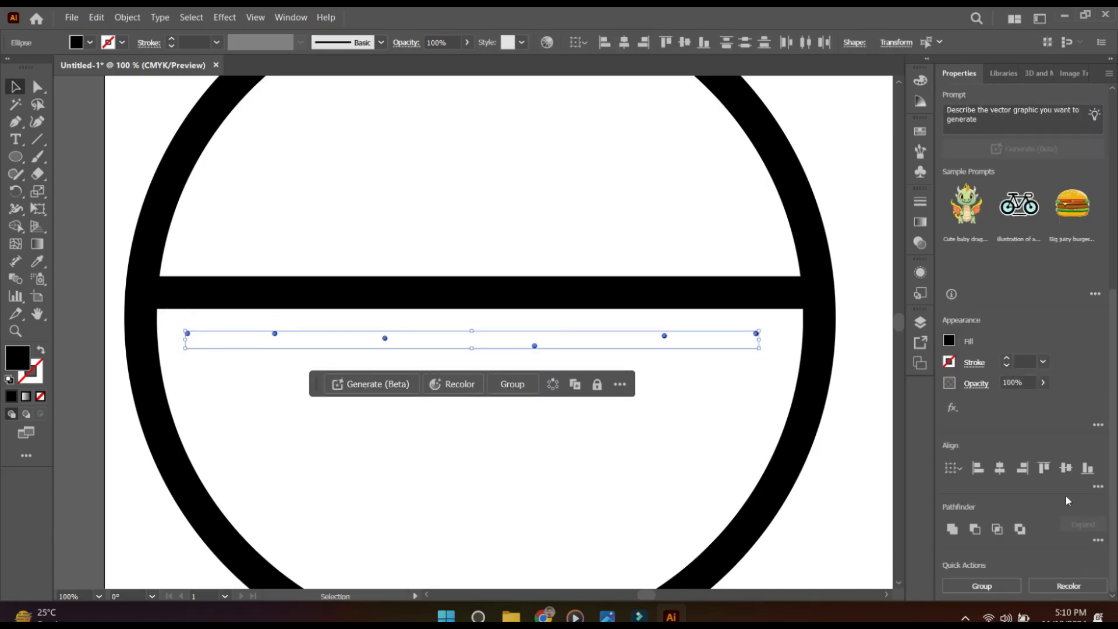
pyautogui.click(1097, 487)
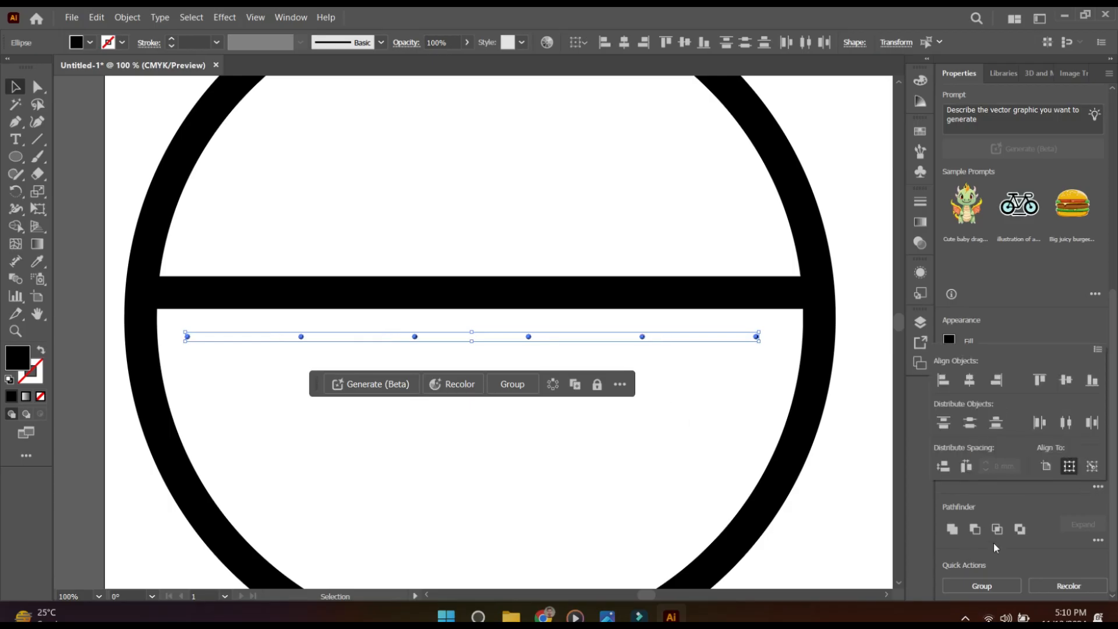
# - Fill the six small circles with white and group them
pyautogui.click(952, 342)
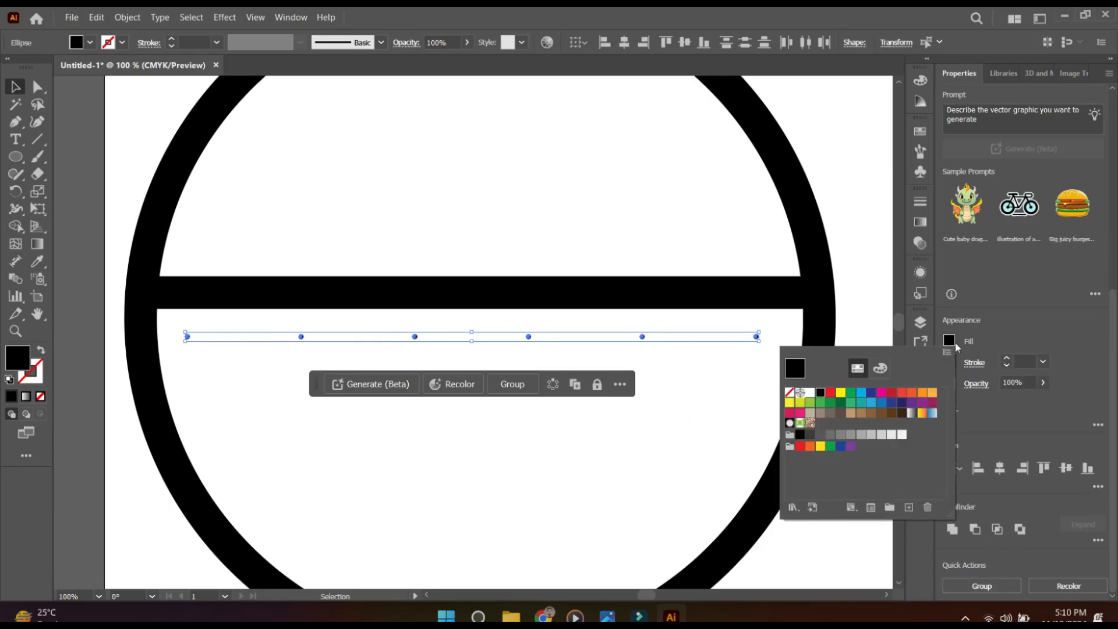
pyautogui.click(811, 393)
pyautogui.click(724, 381)
pyautogui.moveTo(169, 314); pyautogui.dragTo(779, 383)
pyautogui.click(753, 459)
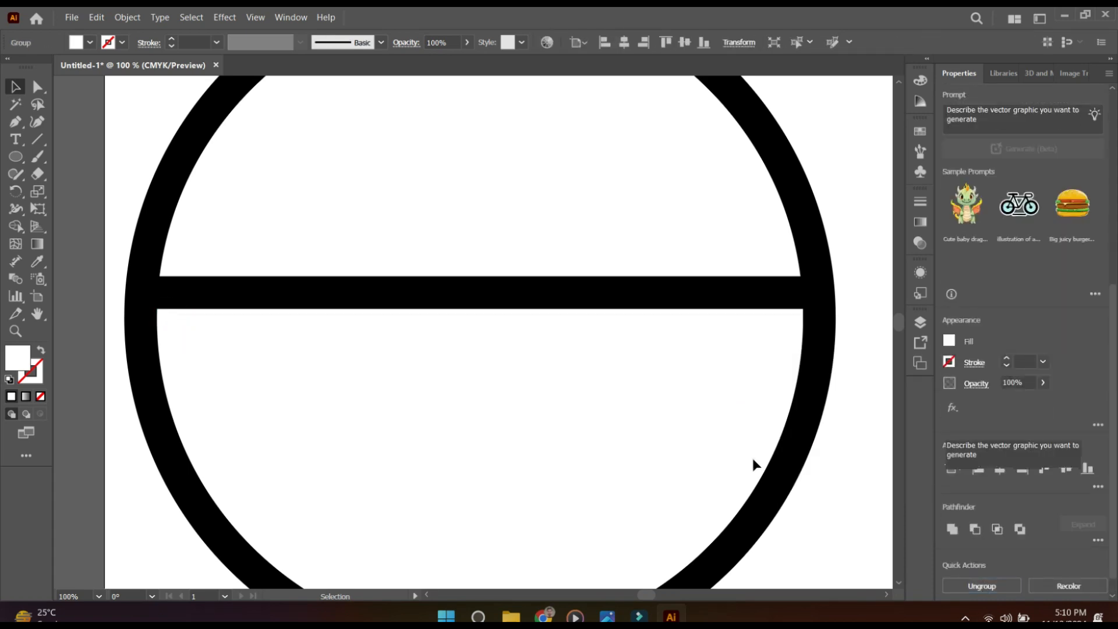
# - Move the row of white circles onto the crossbar and center it horizontally with the ring
pyautogui.click(656, 297)
pyautogui.click(232, 177)
pyautogui.moveTo(134, 174); pyautogui.dragTo(840, 340)
pyautogui.click(1000, 523)
pyautogui.click(610, 375)
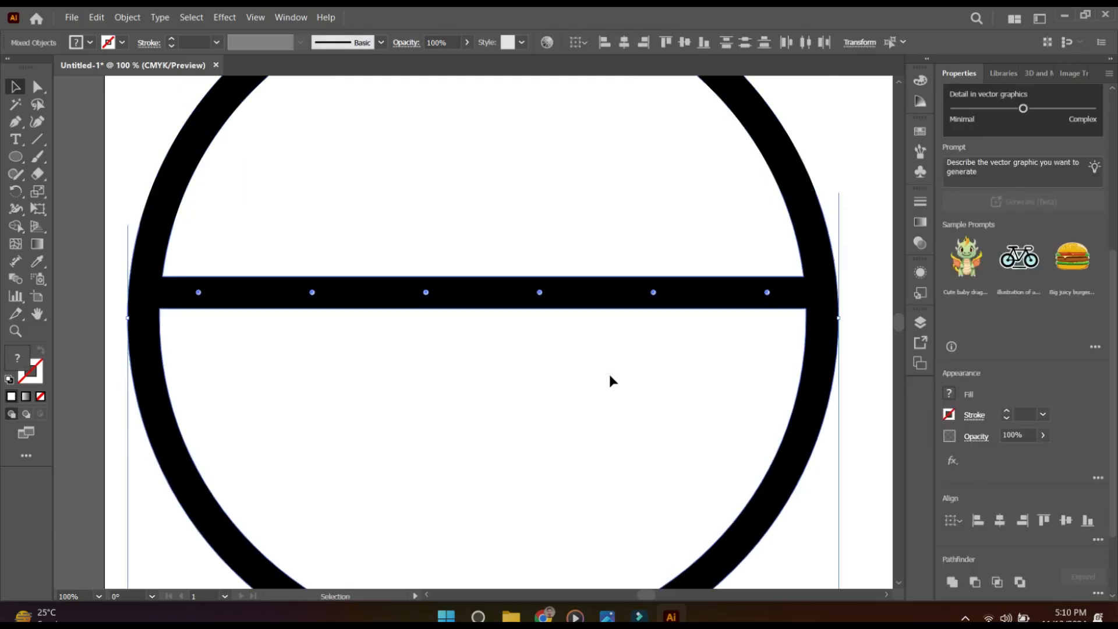
# - Create a 4.5 mm white circle in the empty area beside the artboard
pyautogui.hscroll(-3, 757, 437)
pyautogui.click(15, 156)
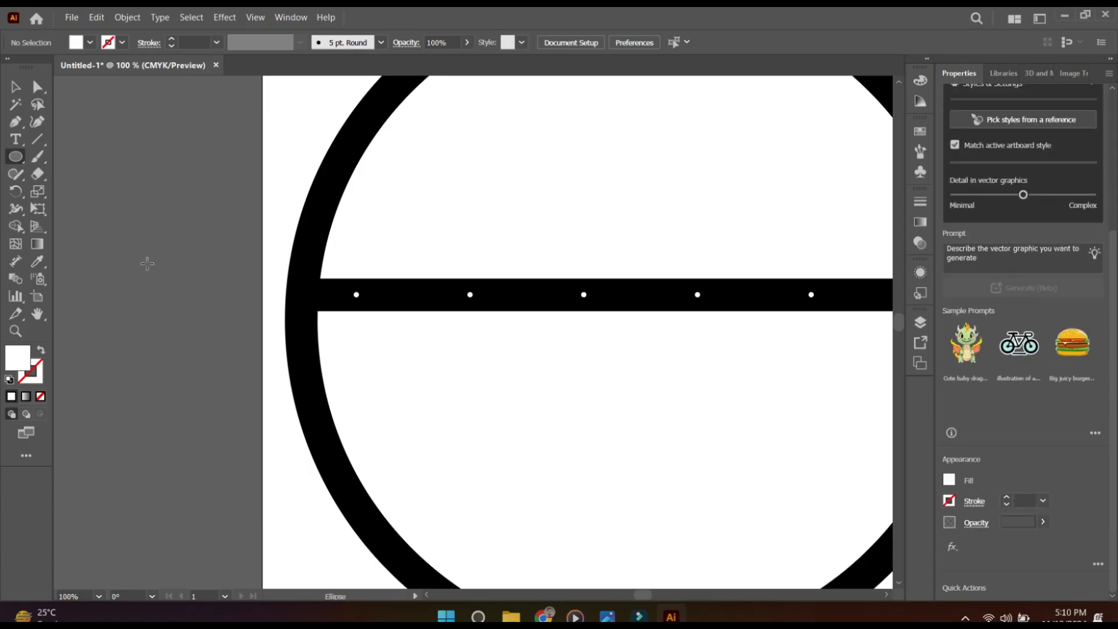
pyautogui.click(147, 269)
pyautogui.write('4')
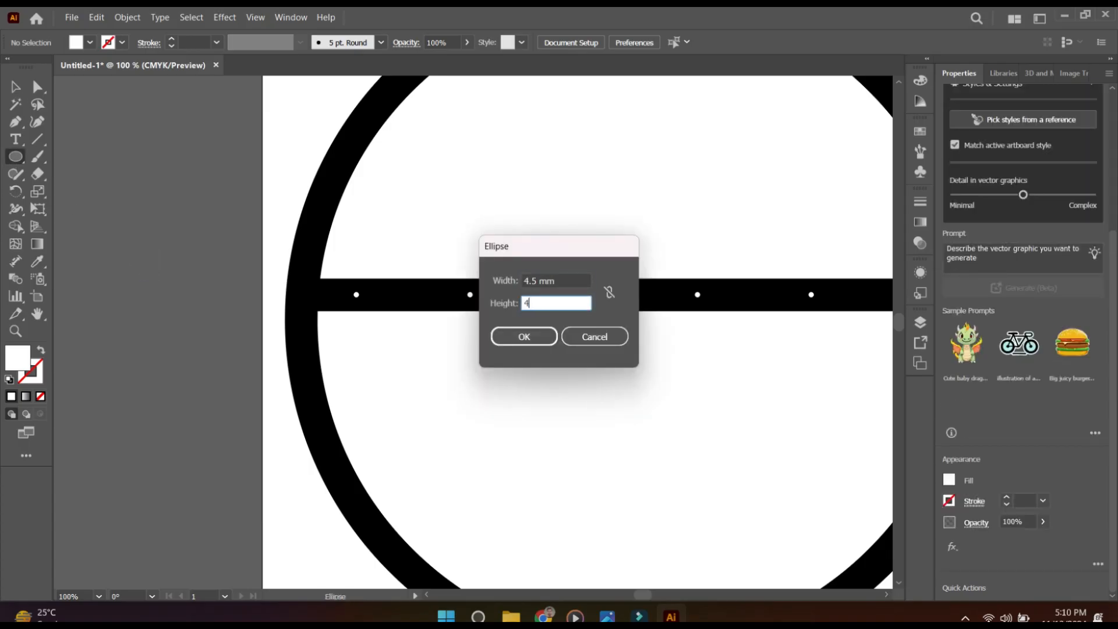
pyautogui.write('.5')
pyautogui.press('Return')
pyautogui.click(15, 87)
pyautogui.click(176, 171)
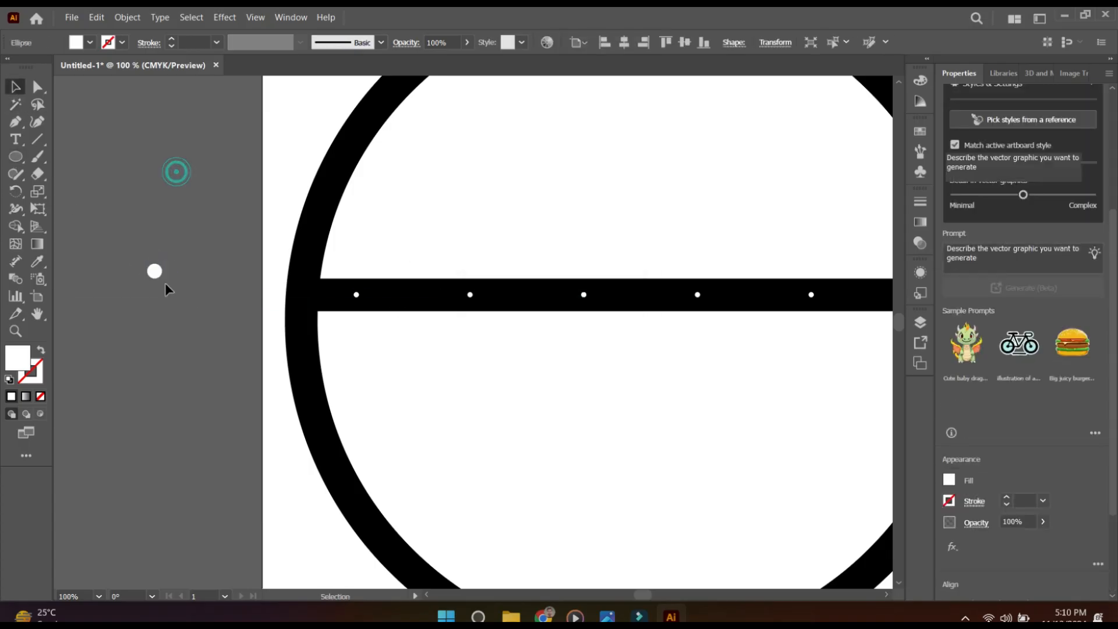
# - Move the 4.5 mm circle onto the ring's left side, just below the crossbar
pyautogui.moveTo(291, 332); pyautogui.dragTo(268, 307)
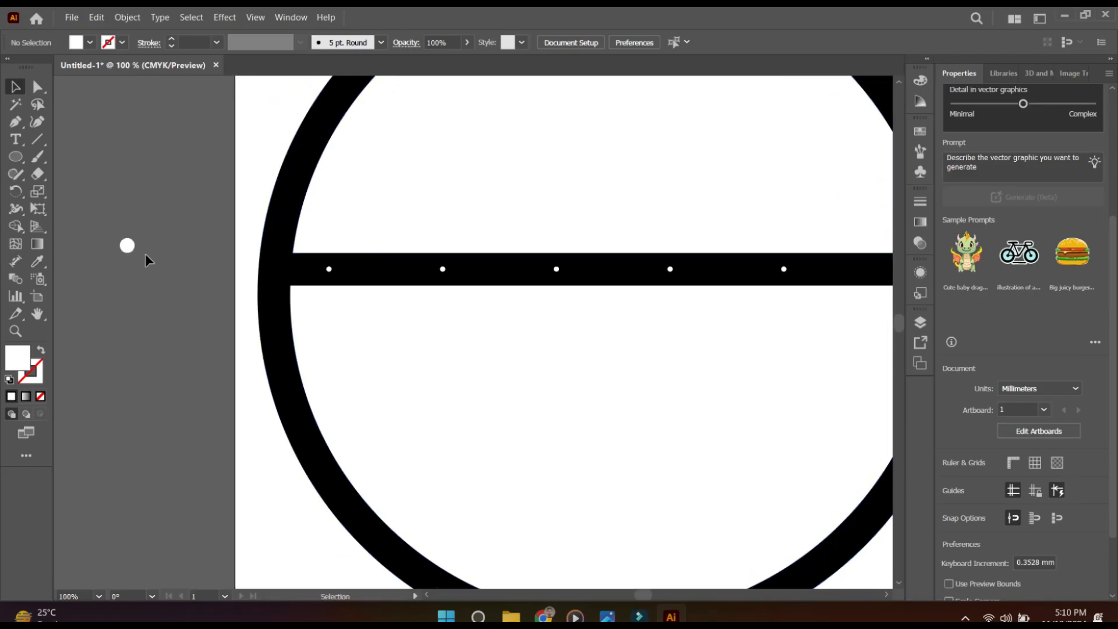
pyautogui.click(128, 245)
pyautogui.moveTo(128, 245); pyautogui.dragTo(267, 299)
# - Group the ring, its crossbar and the six small circles
pyautogui.hotkey('ctrl', 'a')
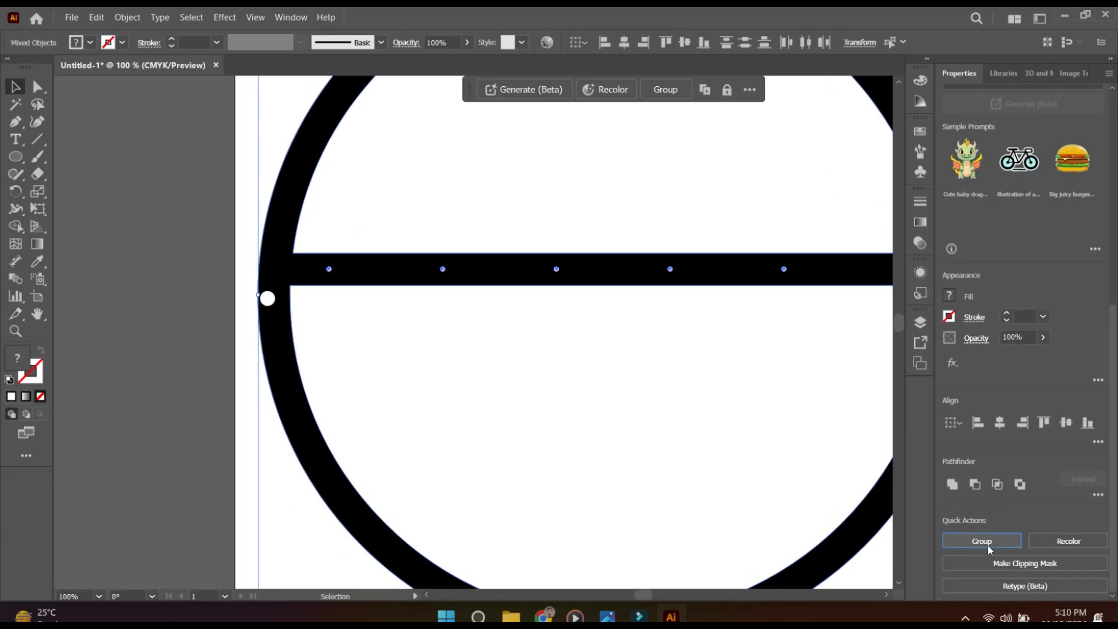
pyautogui.click(987, 546)
pyautogui.click(733, 404)
# - Copy the 4.5 mm circle to the ring's opposite side and group the two circles
pyautogui.moveTo(733, 404); pyautogui.dragTo(555, 416)
pyautogui.moveTo(91, 307); pyautogui.dragTo(775, 307)
pyautogui.keyDown('shift'); pyautogui.click(99, 306); pyautogui.keyUp('shift')
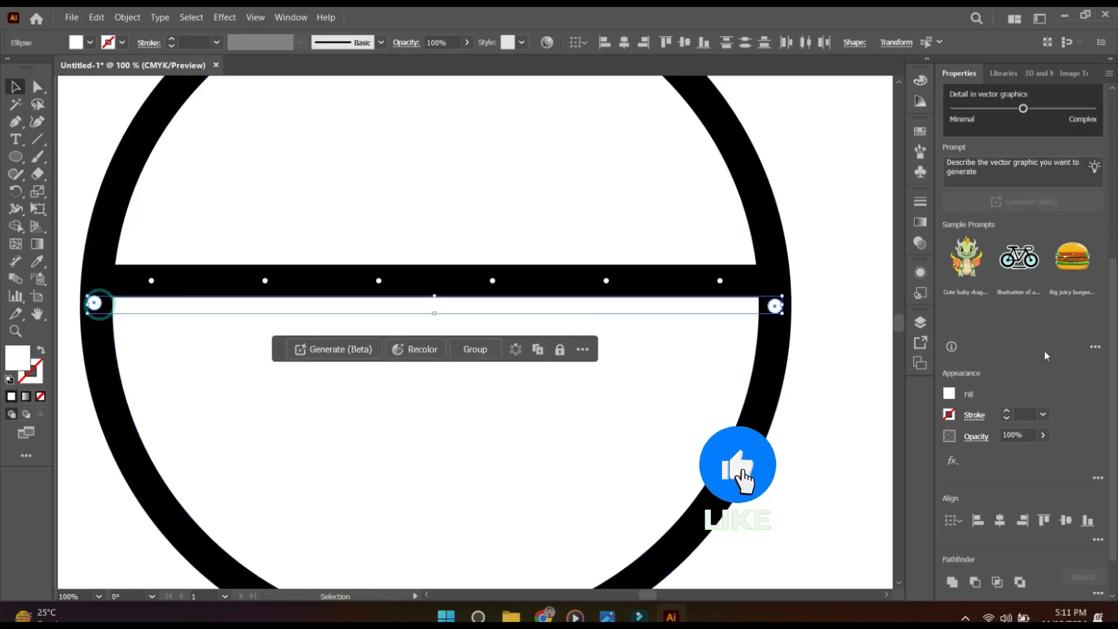
pyautogui.click(1012, 584)
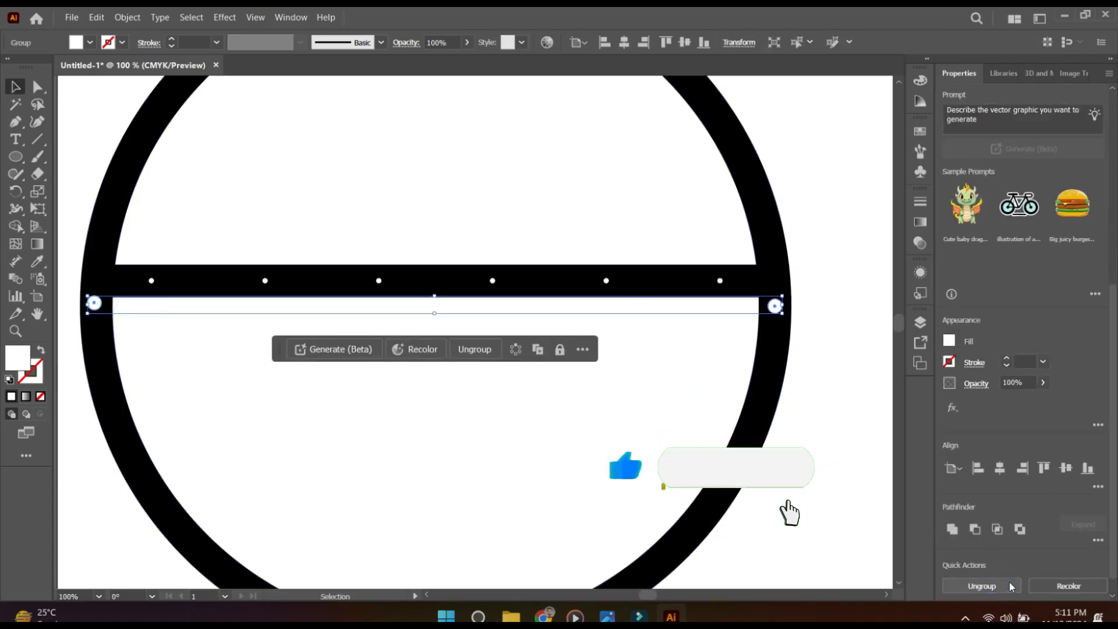
# - Select the ring artwork with the two 4.5 mm circles and align them on their horizontal centers
pyautogui.moveTo(809, 233); pyautogui.dragTo(712, 338)
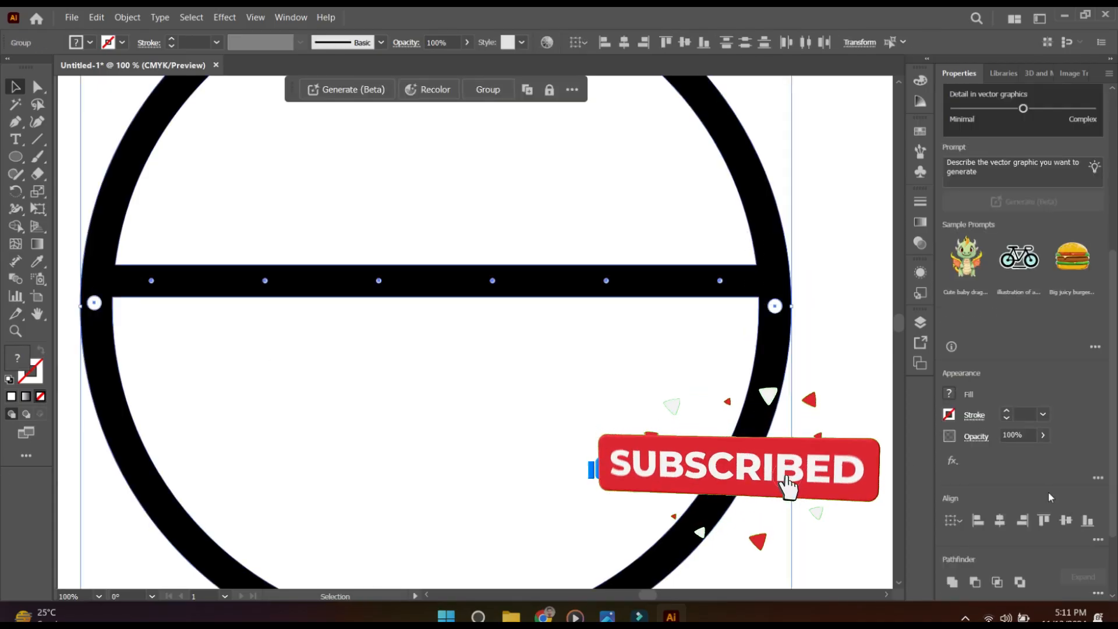
pyautogui.click(1000, 521)
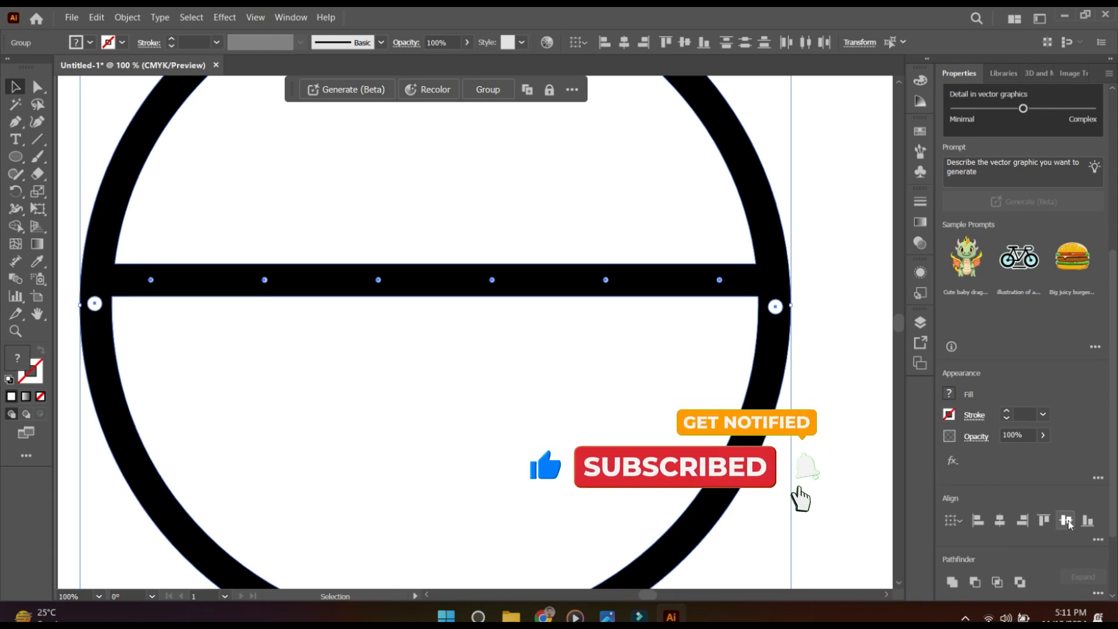
pyautogui.click(831, 280)
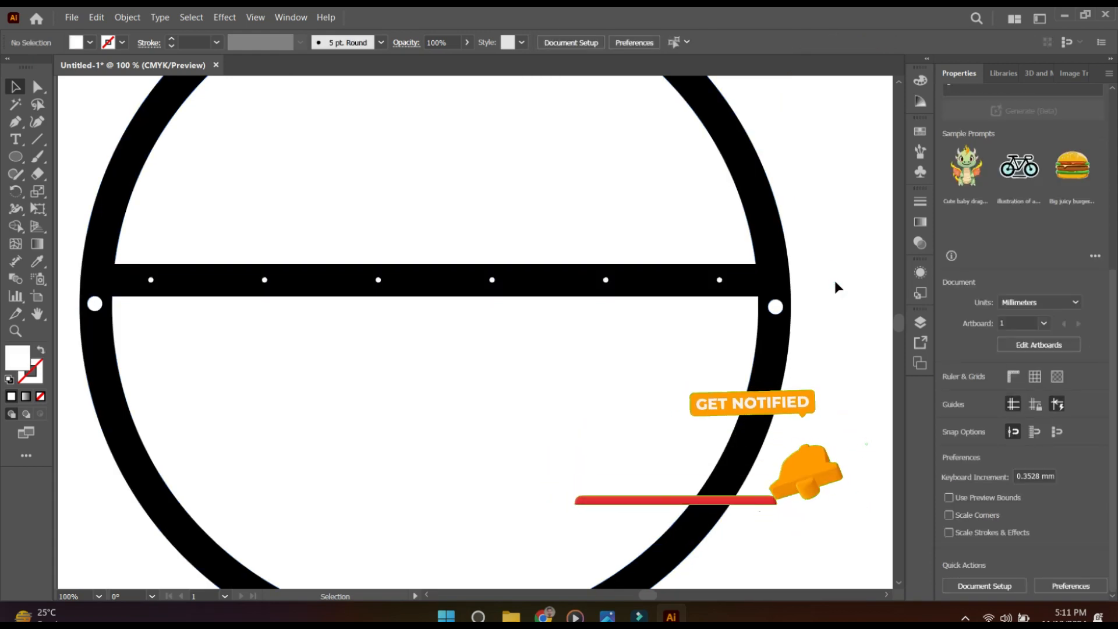
# - Duplicate the whole ring design to the right of the original
pyautogui.moveTo(835, 281); pyautogui.dragTo(830, 292)
pyautogui.hotkey('ctrl', '-')
pyautogui.hotkey('ctrl', '-')
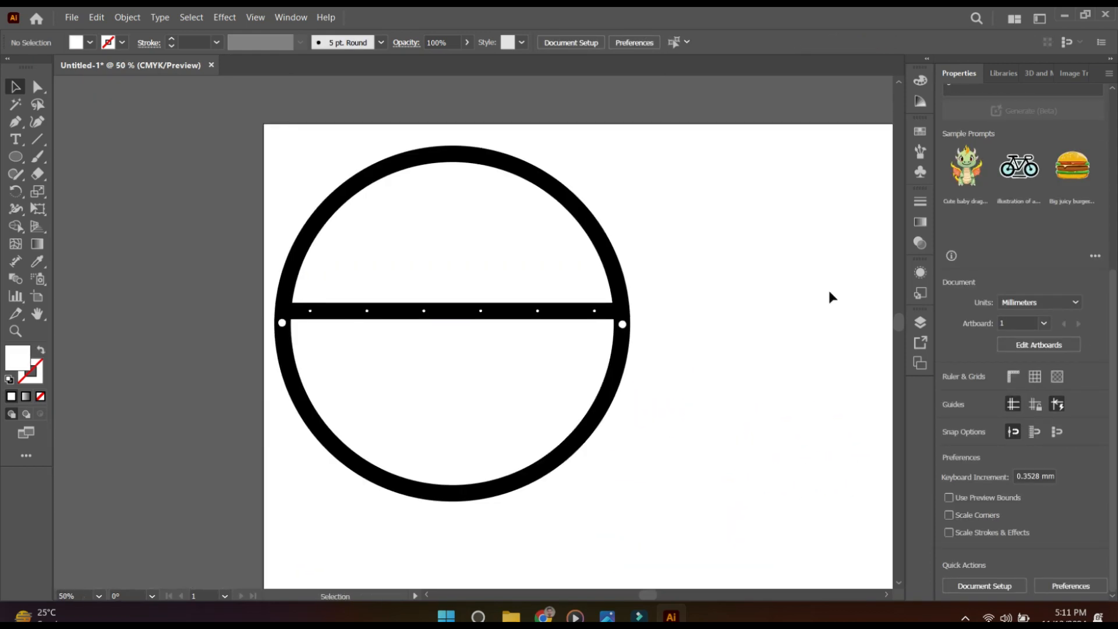
pyautogui.moveTo(736, 466); pyautogui.dragTo(737, 466)
pyautogui.hscroll(3, 536, 429)
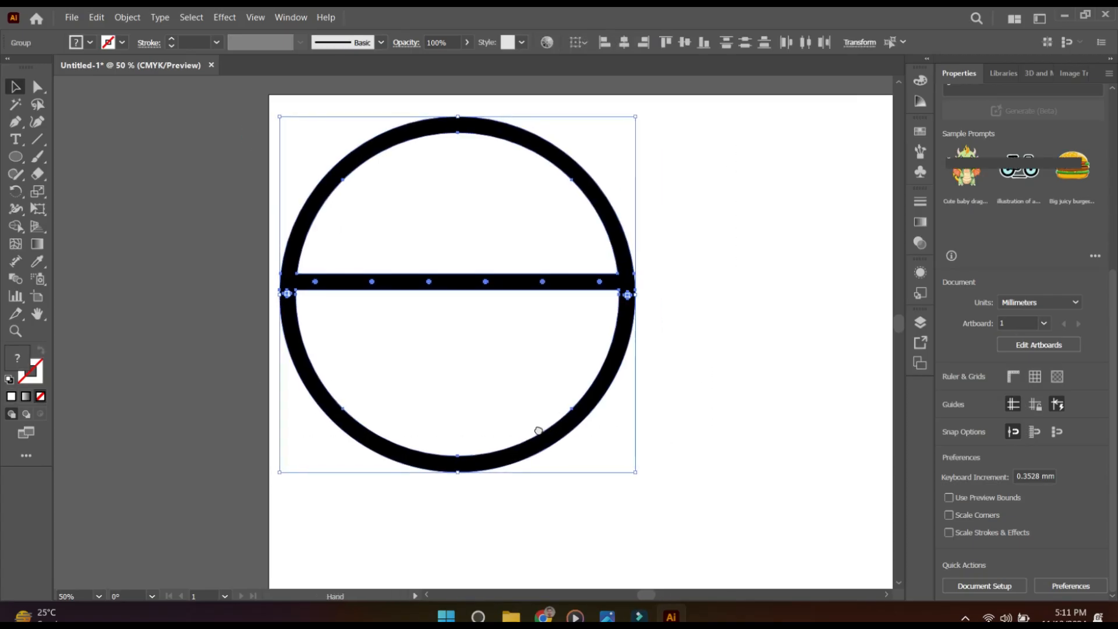
pyautogui.moveTo(449, 380); pyautogui.dragTo(813, 383)
# - Cut all the white circles out of the copied ring with Minus Front
pyautogui.hscroll(3, 719, 391)
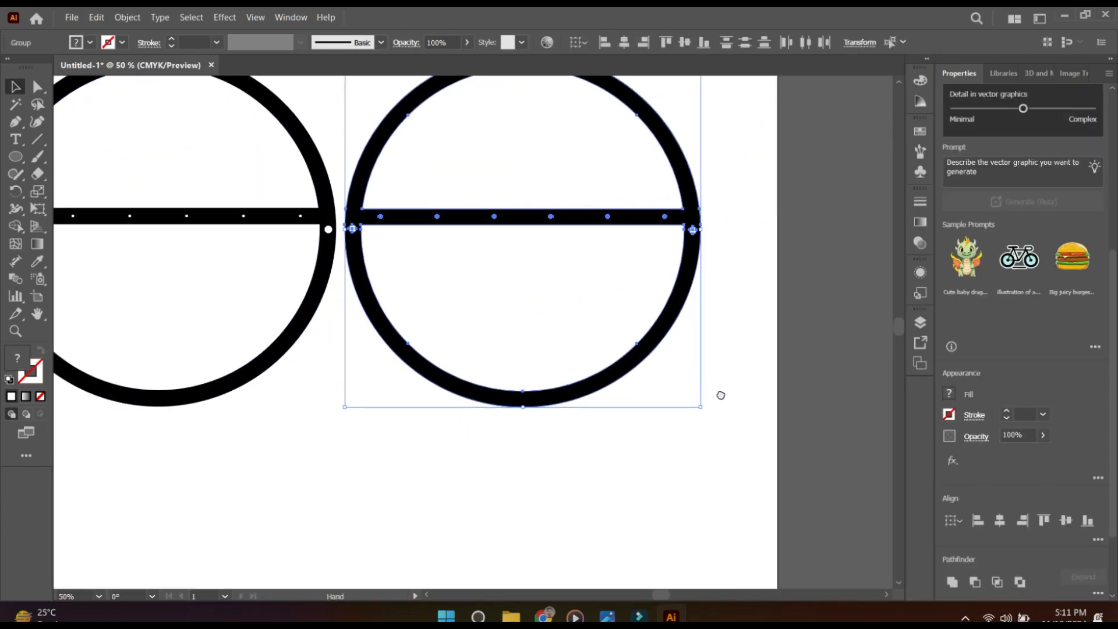
pyautogui.click(976, 585)
pyautogui.click(761, 265)
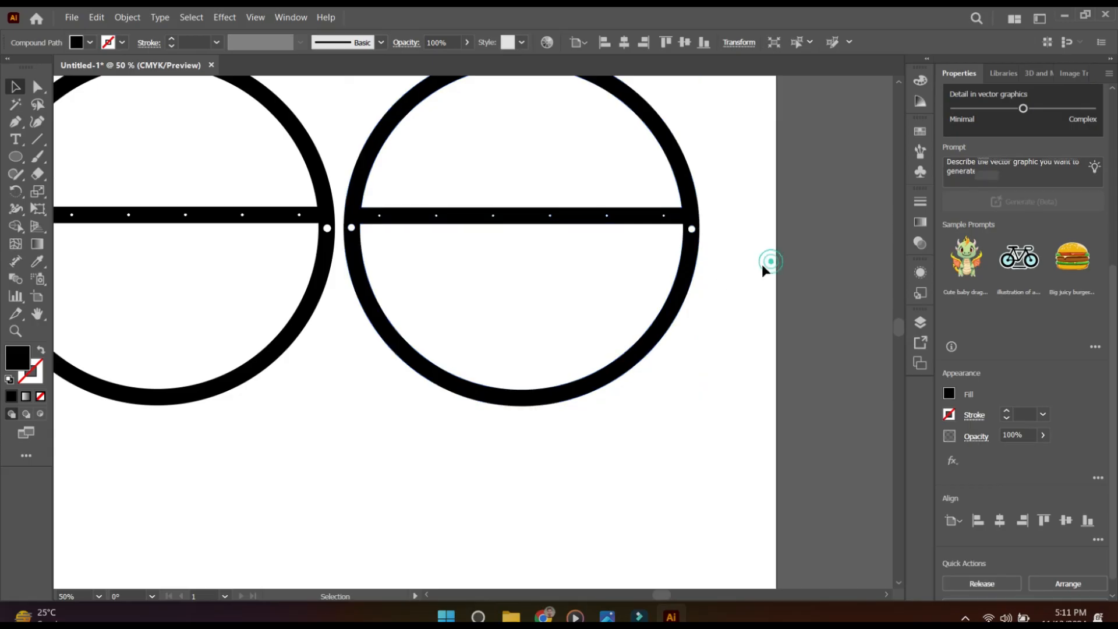
# - Duplicate the perforated ring to its right, beyond the artboard's edge
pyautogui.hscroll(3, 670, 297)
pyautogui.scroll(2, 583, 332)
pyautogui.moveTo(541, 343); pyautogui.dragTo(882, 348)
pyautogui.hotkey('ctrl', 'z')
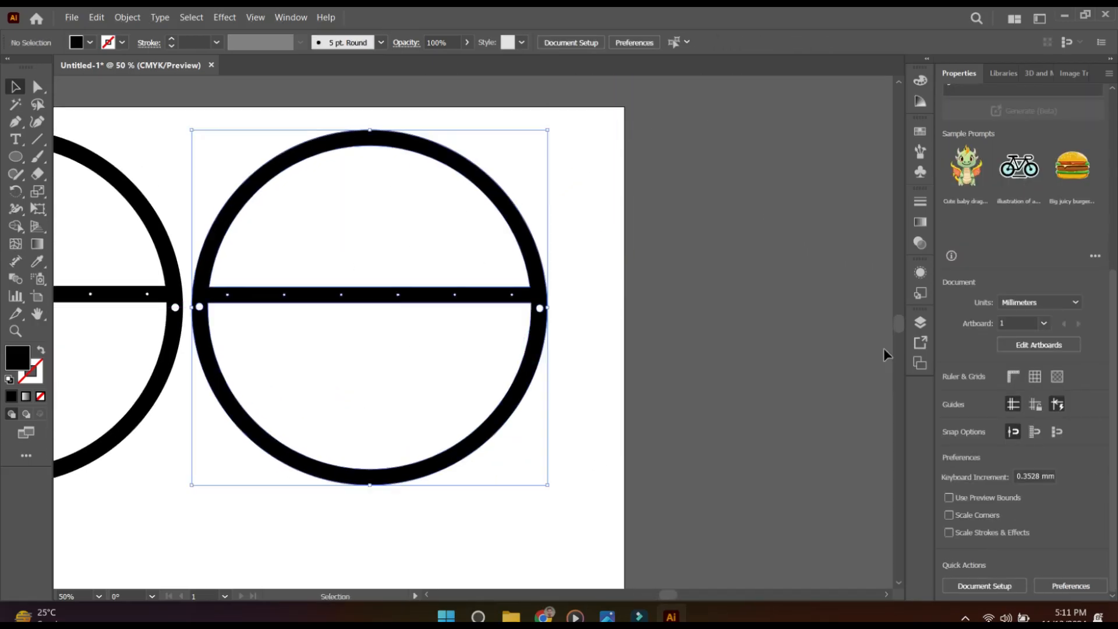
pyautogui.moveTo(641, 326); pyautogui.dragTo(535, 322)
pyautogui.moveTo(411, 328); pyautogui.dragTo(789, 333)
# - Merge the new copy's ring, crossbar and two inner openings into a solid disc with the Shape Builder tool, keeping the holes
pyautogui.click(18, 227)
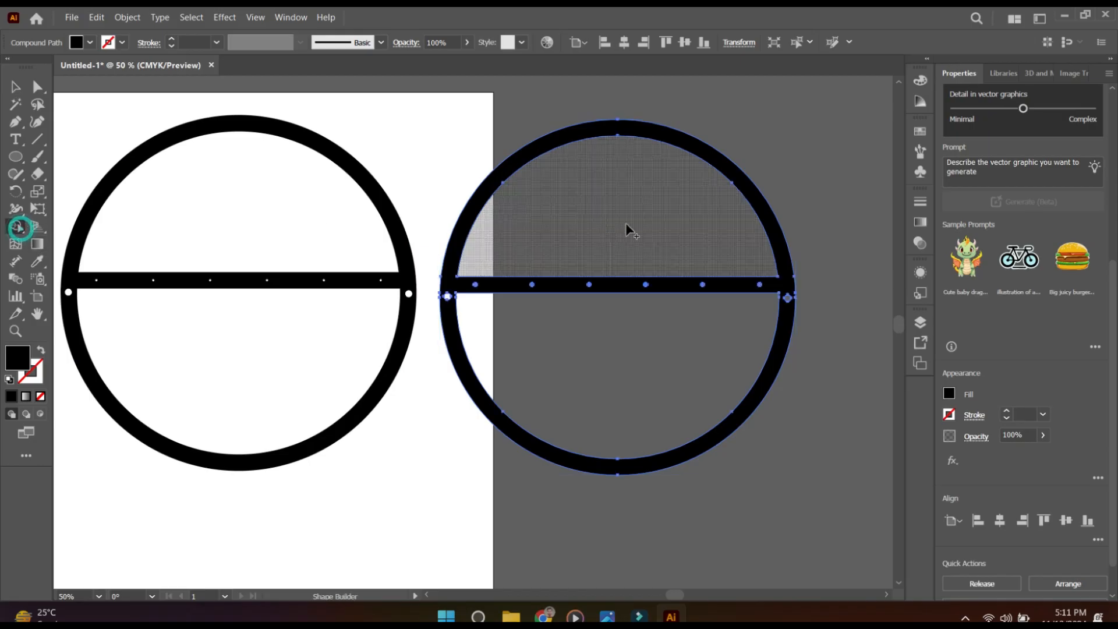
pyautogui.click(603, 139)
pyautogui.moveTo(627, 310); pyautogui.dragTo(641, 267)
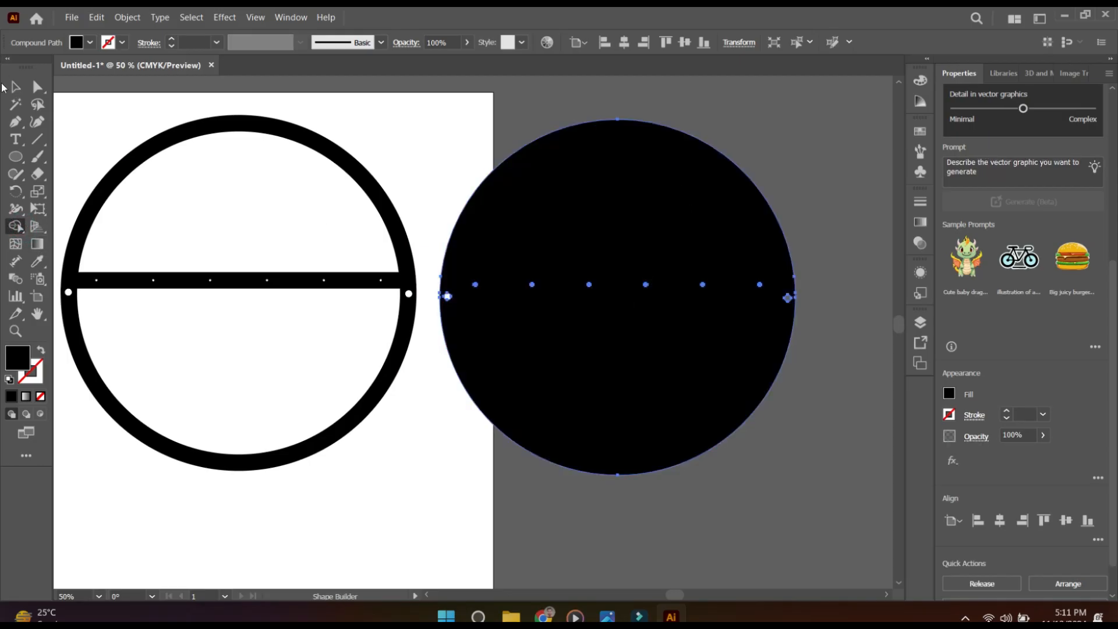
# - Fill the perforated ring beside the black disc with dark brown
pyautogui.click(395, 137)
pyautogui.click(681, 254)
pyautogui.click(405, 272)
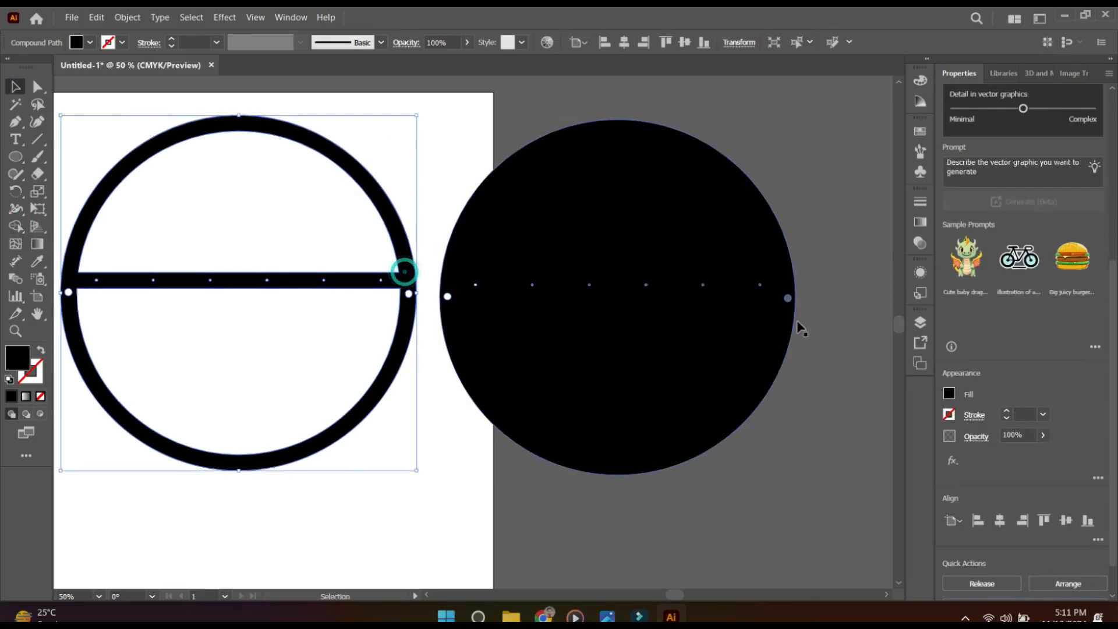
pyautogui.click(950, 395)
pyautogui.click(891, 466)
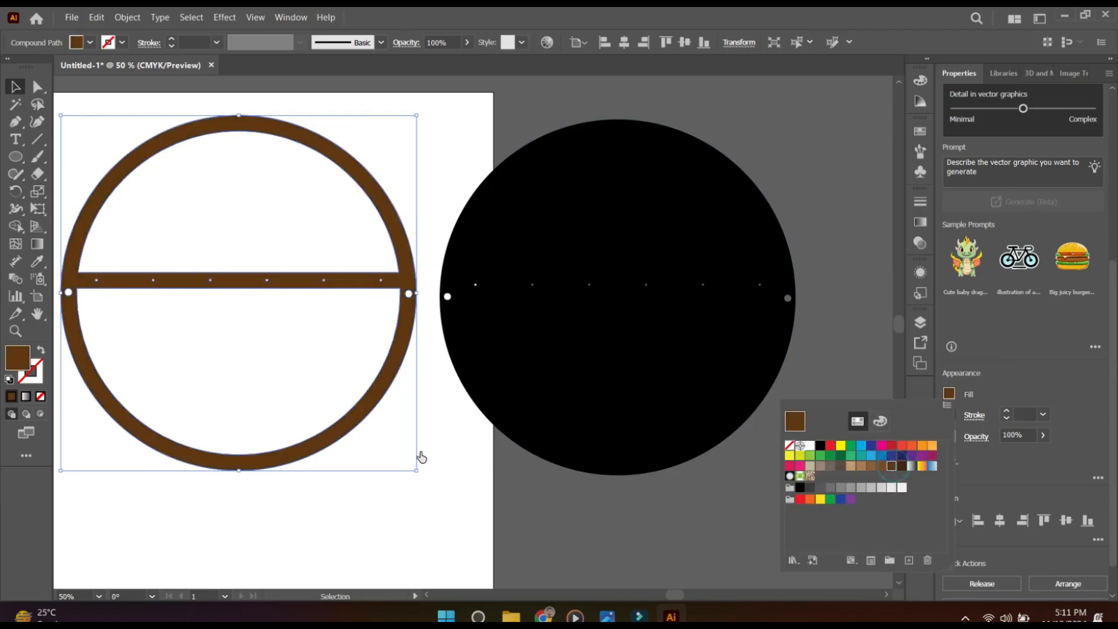
pyautogui.click(489, 466)
# - Bring the brown ring to the front and place it exactly over the black disc
pyautogui.moveTo(394, 370); pyautogui.dragTo(608, 369)
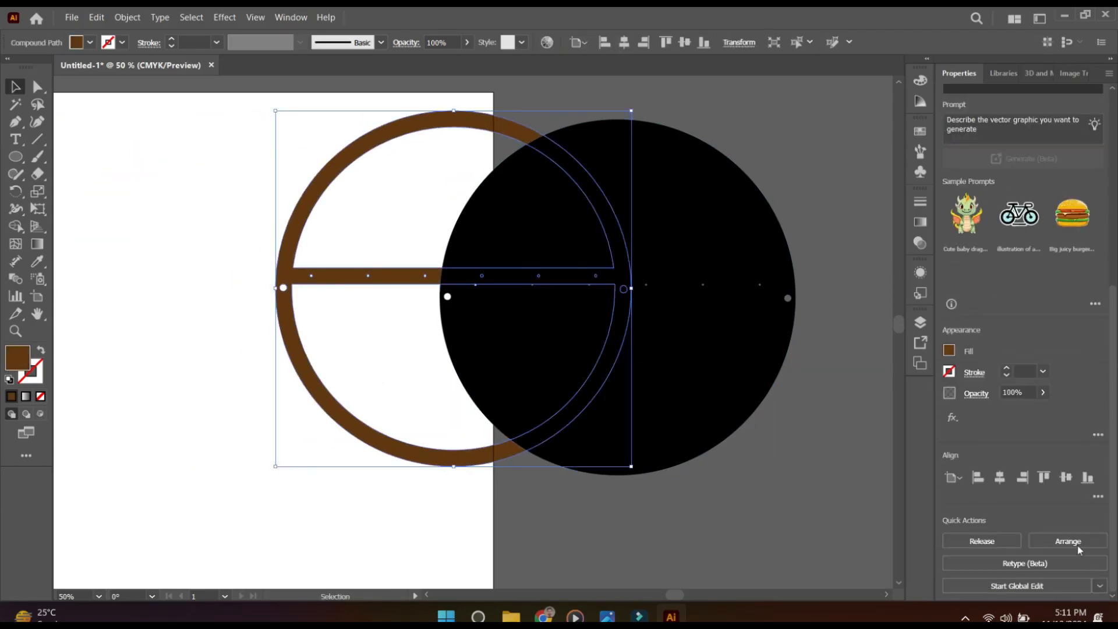
pyautogui.click(1068, 541)
pyautogui.click(926, 460)
pyautogui.moveTo(508, 472); pyautogui.dragTo(687, 457)
pyautogui.click(821, 275)
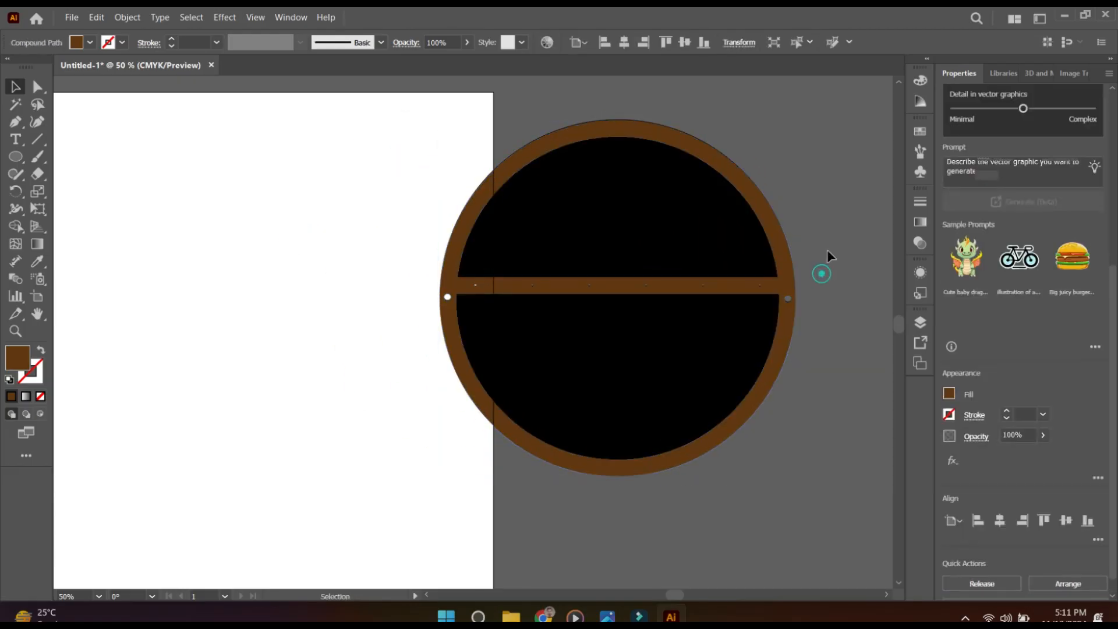
# - Move the brown ring and black disc together onto the artboard
pyautogui.moveTo(826, 250); pyautogui.dragTo(379, 403)
pyautogui.click(582, 403)
pyautogui.moveTo(582, 403); pyautogui.dragTo(457, 367)
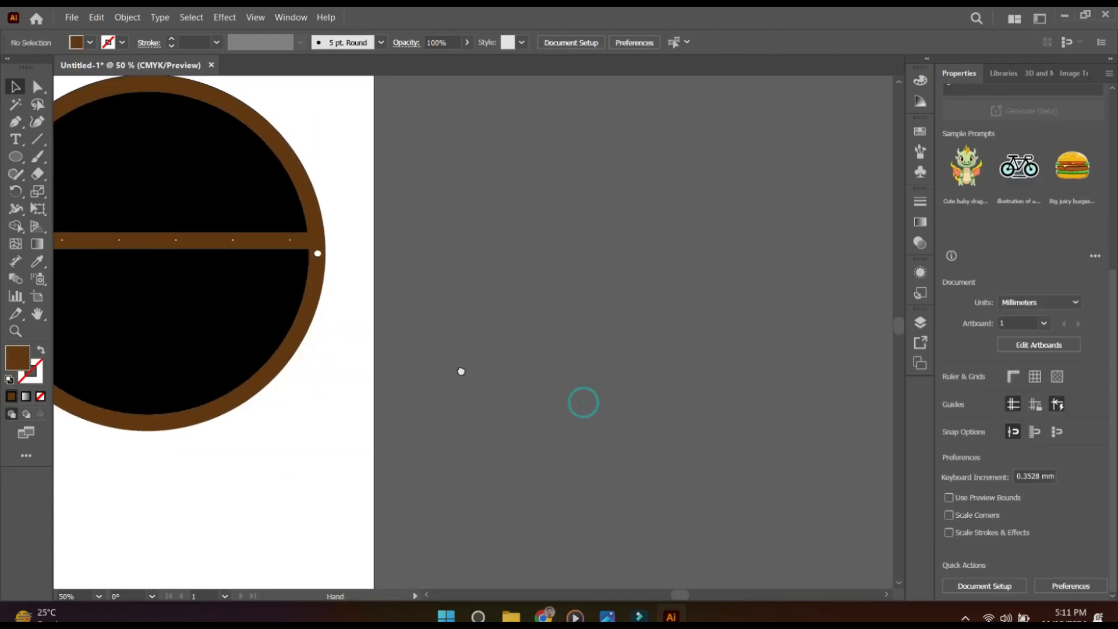
pyautogui.moveTo(275, 363); pyautogui.dragTo(644, 367)
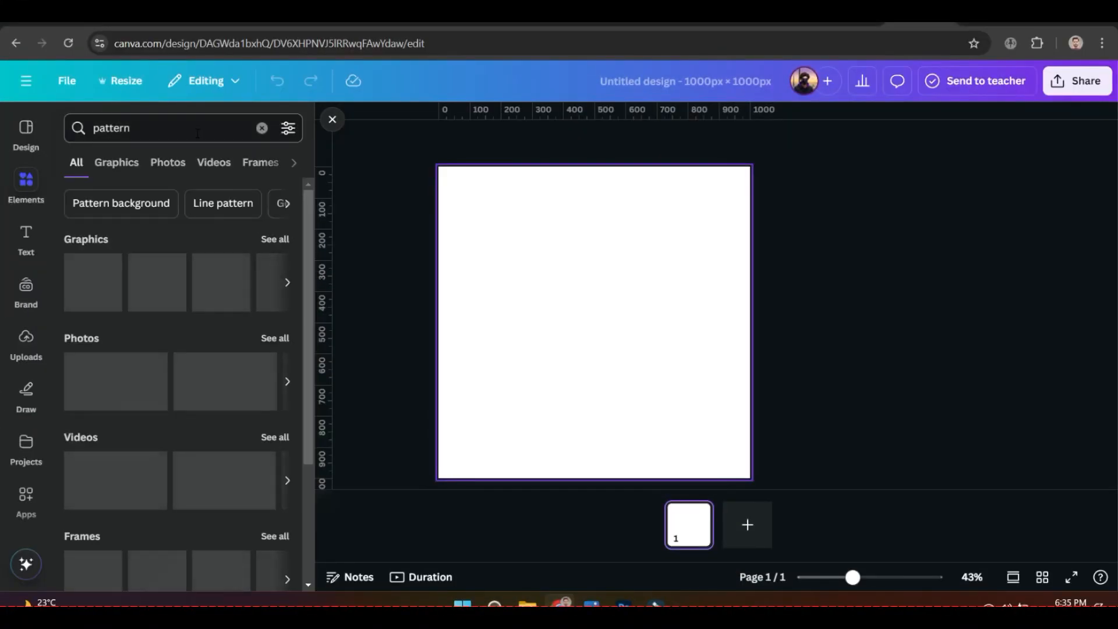
# - In Canva, browse all the pattern graphics and place the line-drawn leaf pattern near the blank page's upper-left corner
pyautogui.click(275, 238)
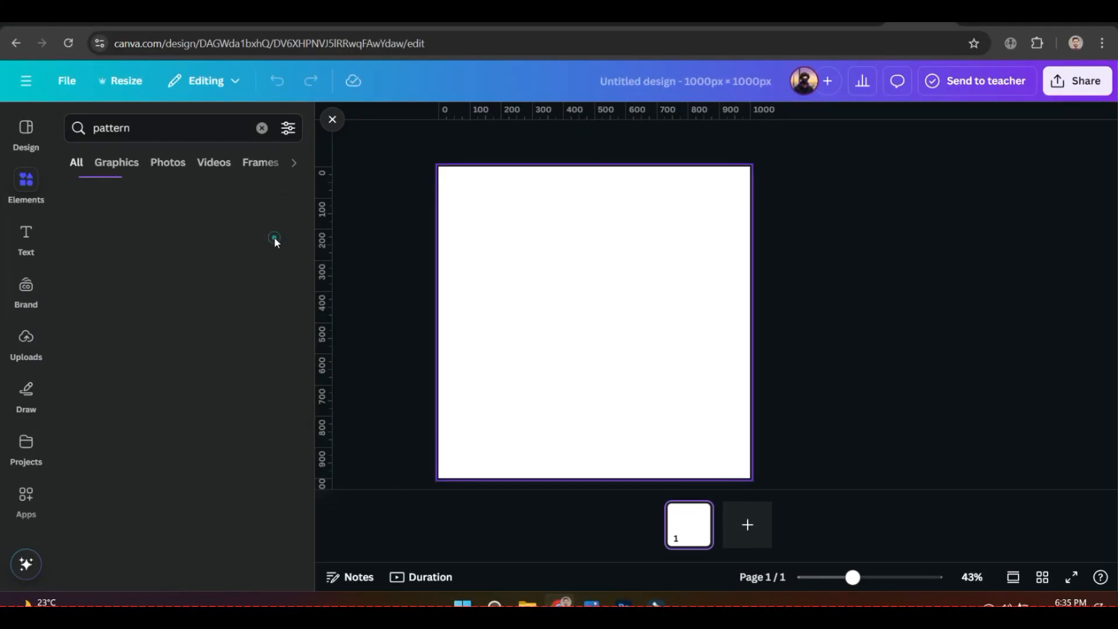
pyautogui.scroll(-1, 172, 264)
pyautogui.scroll(-10, 172, 263)
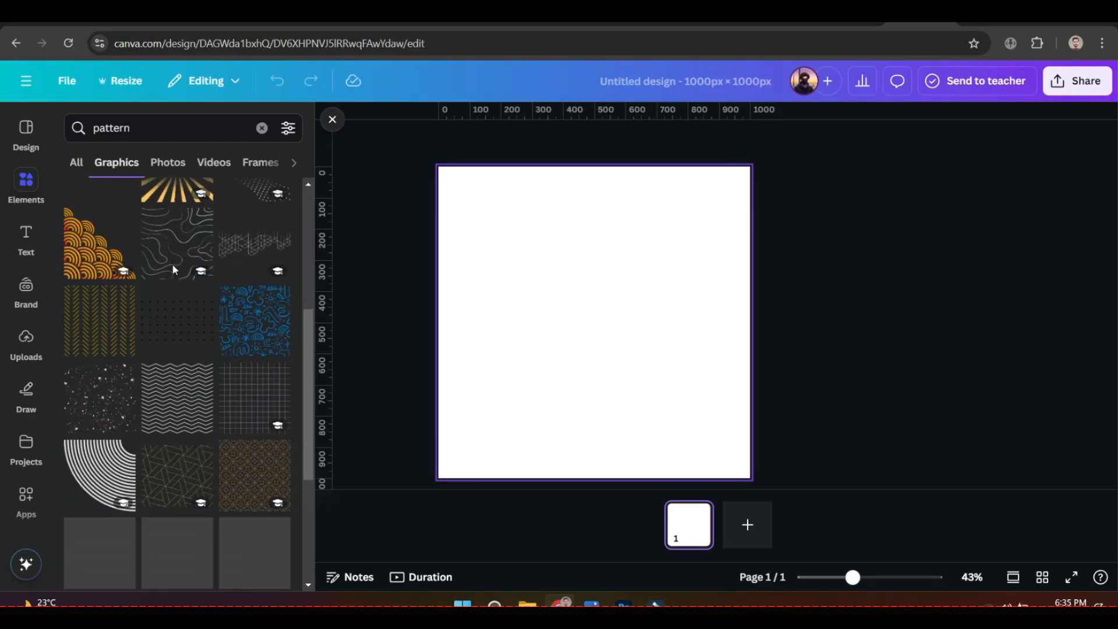
pyautogui.scroll(1, 247, 341)
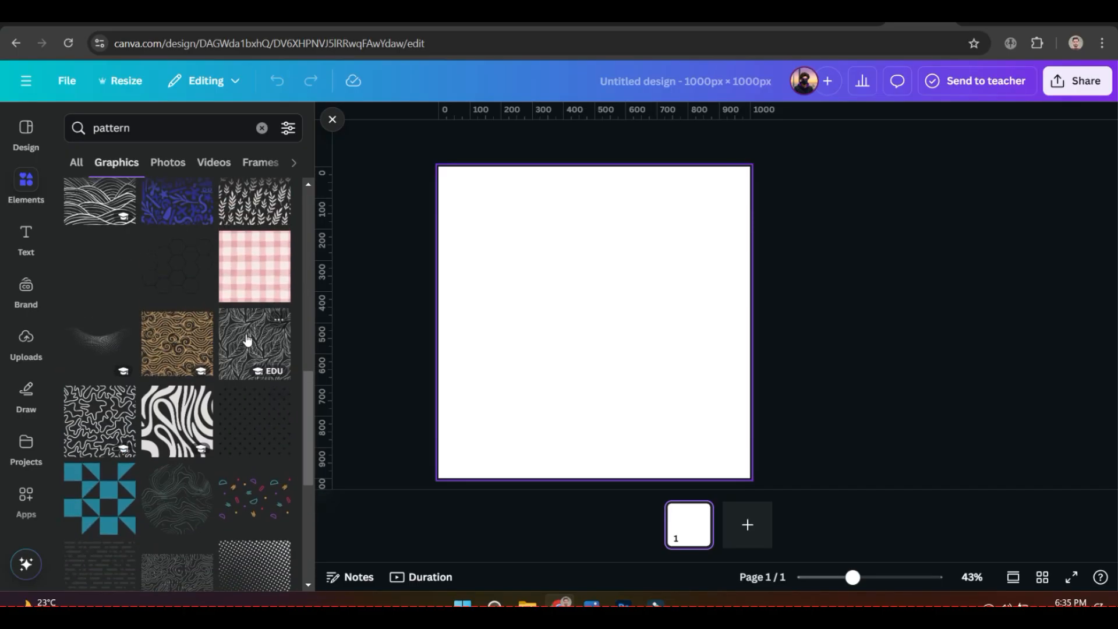
pyautogui.moveTo(594, 342); pyautogui.dragTo(511, 256)
# - Recolor the leaf pattern black and enlarge it to fill most of the page
pyautogui.click(598, 142)
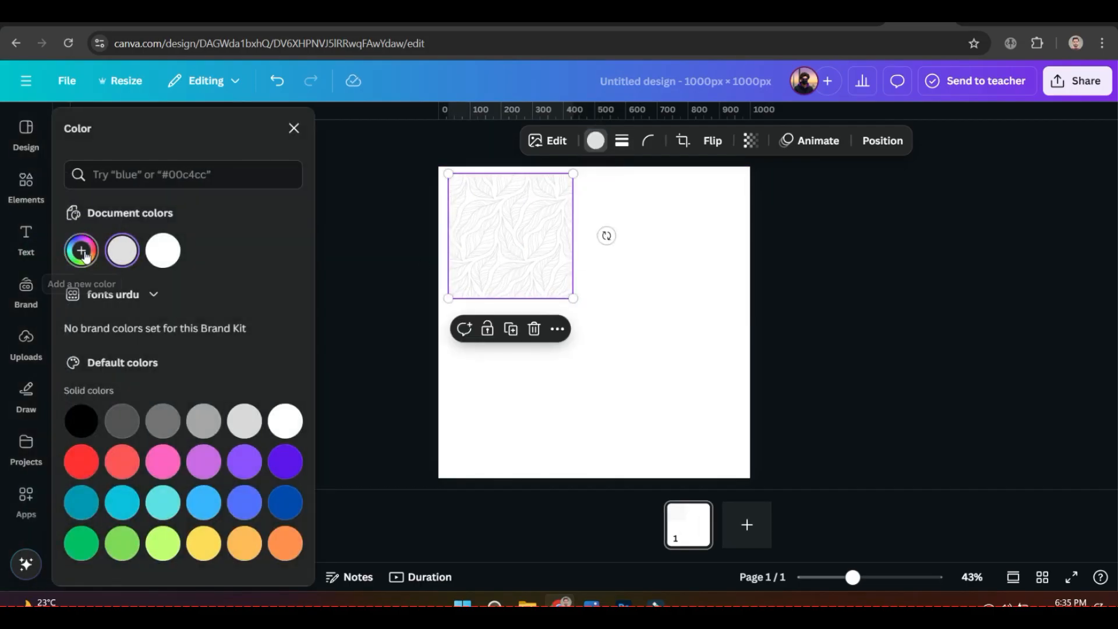
pyautogui.moveTo(574, 299); pyautogui.dragTo(736, 460)
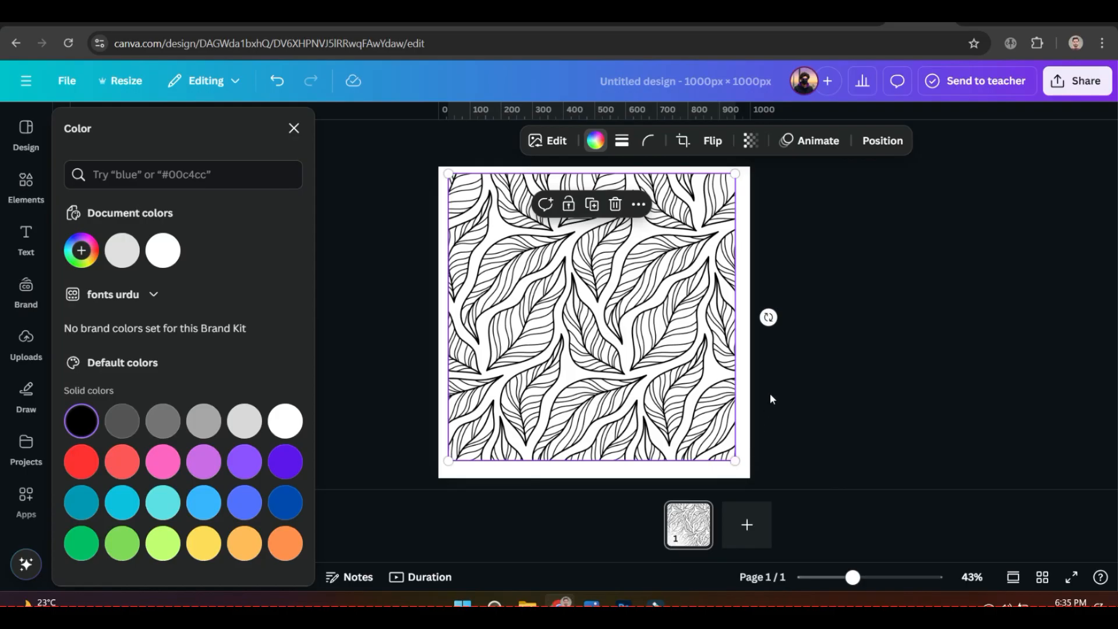
pyautogui.click(294, 128)
# - Show the pages in a scrolling layout, add a blank second page and browse the pattern graphics for it
pyautogui.scroll(-5, 181, 361)
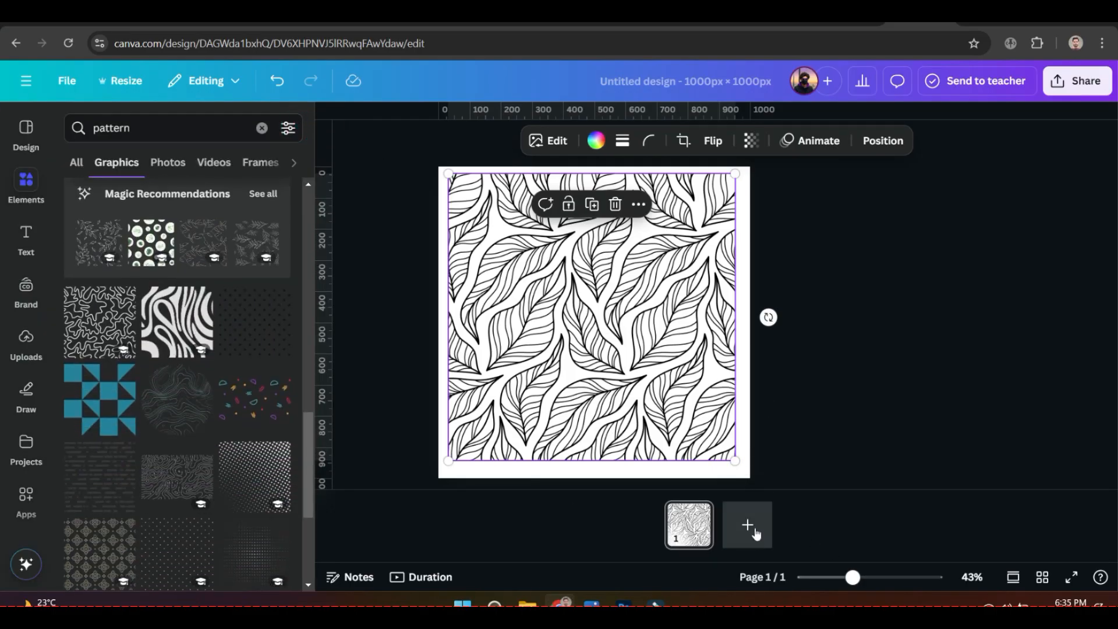
pyautogui.click(1042, 576)
pyautogui.click(1042, 576)
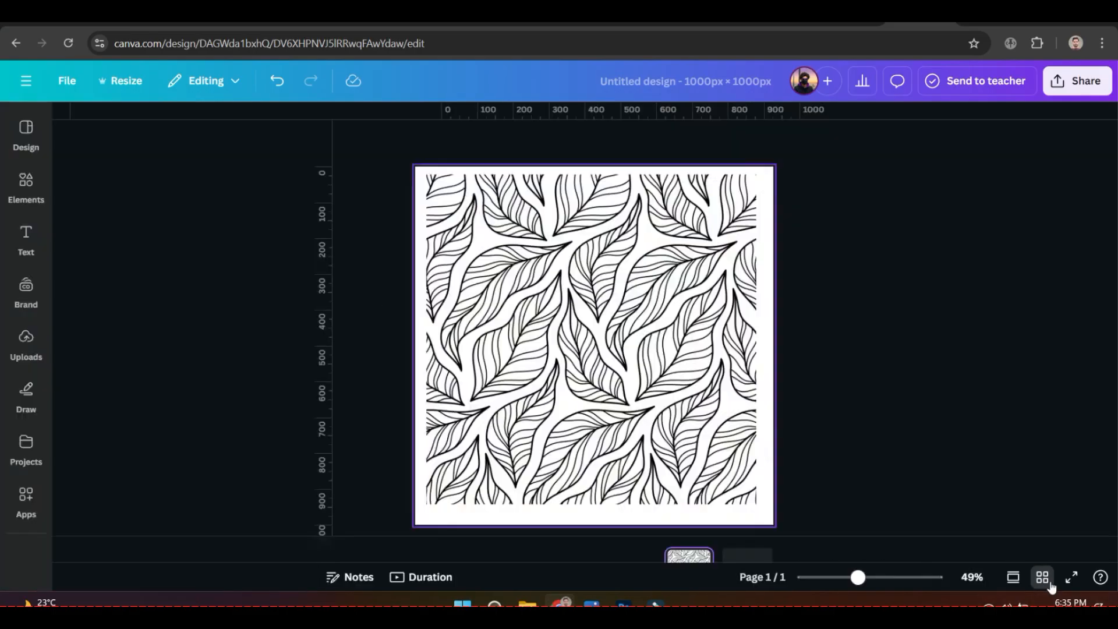
pyautogui.click(1013, 577)
pyautogui.click(629, 534)
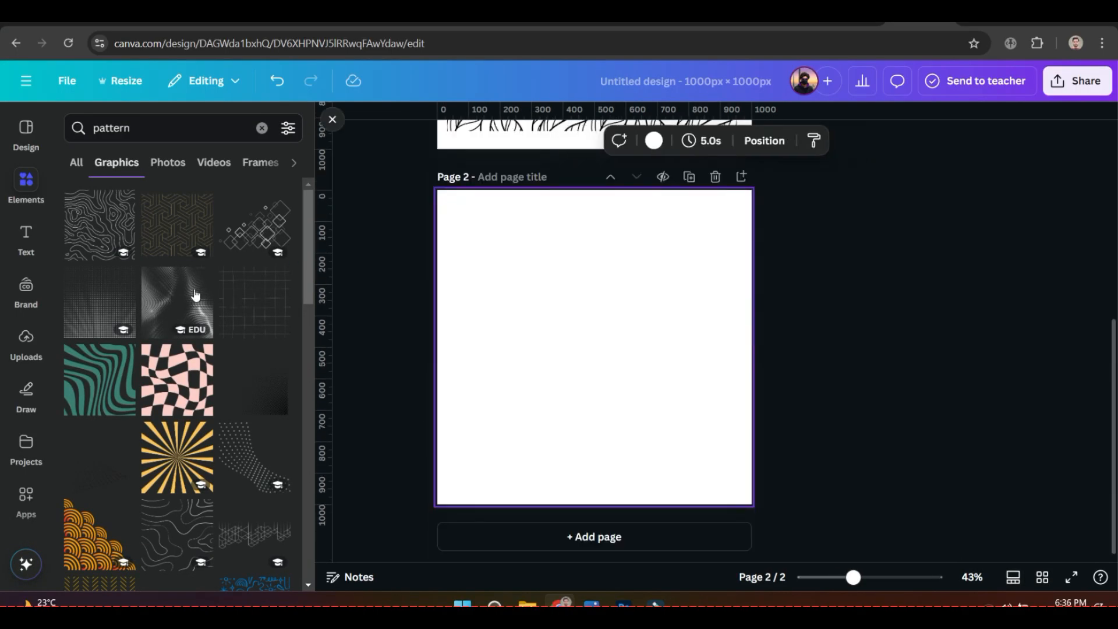
pyautogui.scroll(-10, 243, 421)
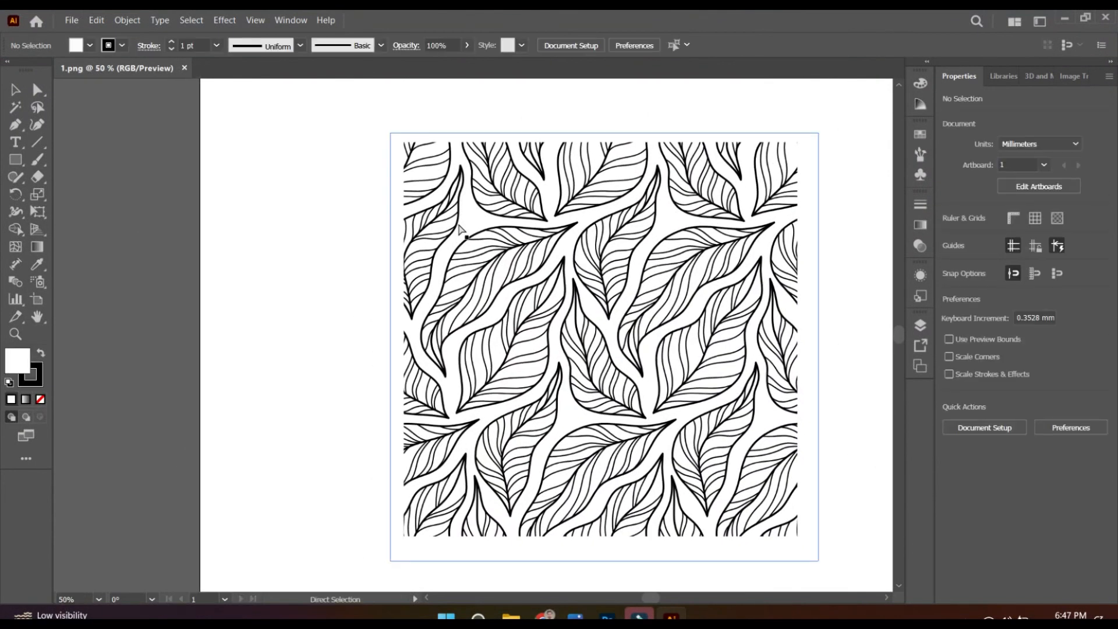
# - In Illustrator, trace the 1.png leaf pattern image with the default Black and White settings
pyautogui.hotkey('ctrl', '-')
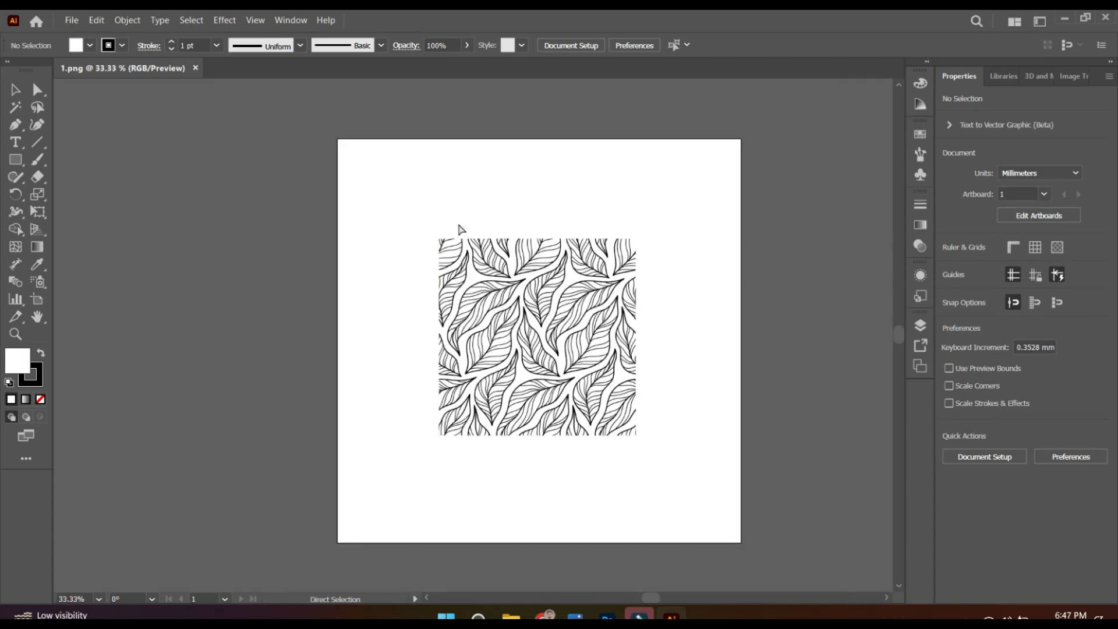
pyautogui.click(538, 309)
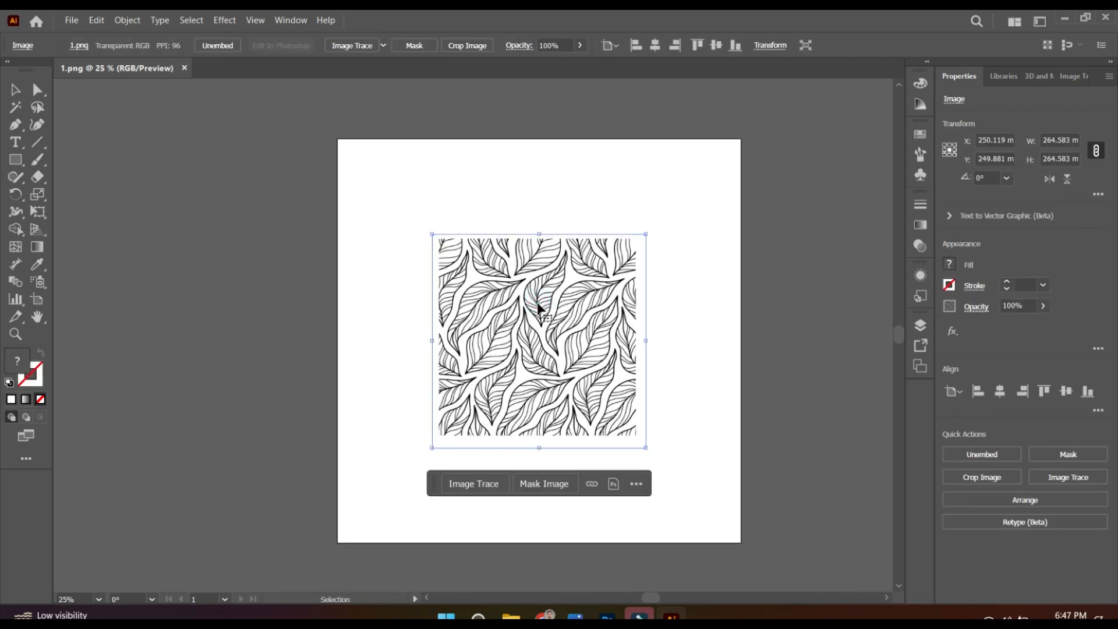
pyautogui.click(1073, 76)
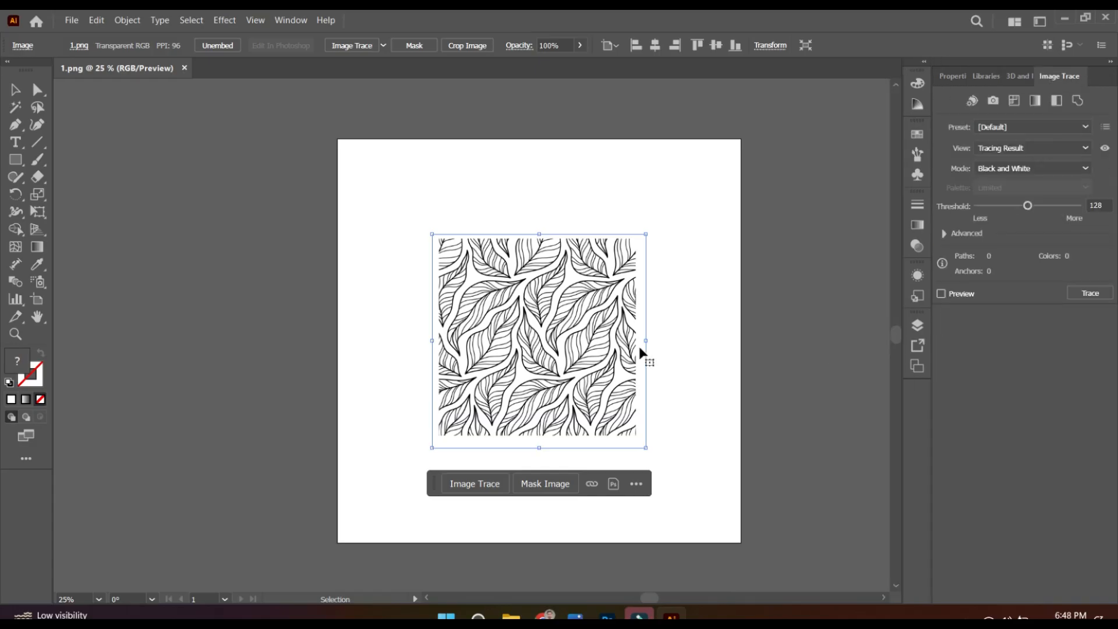
pyautogui.click(1092, 296)
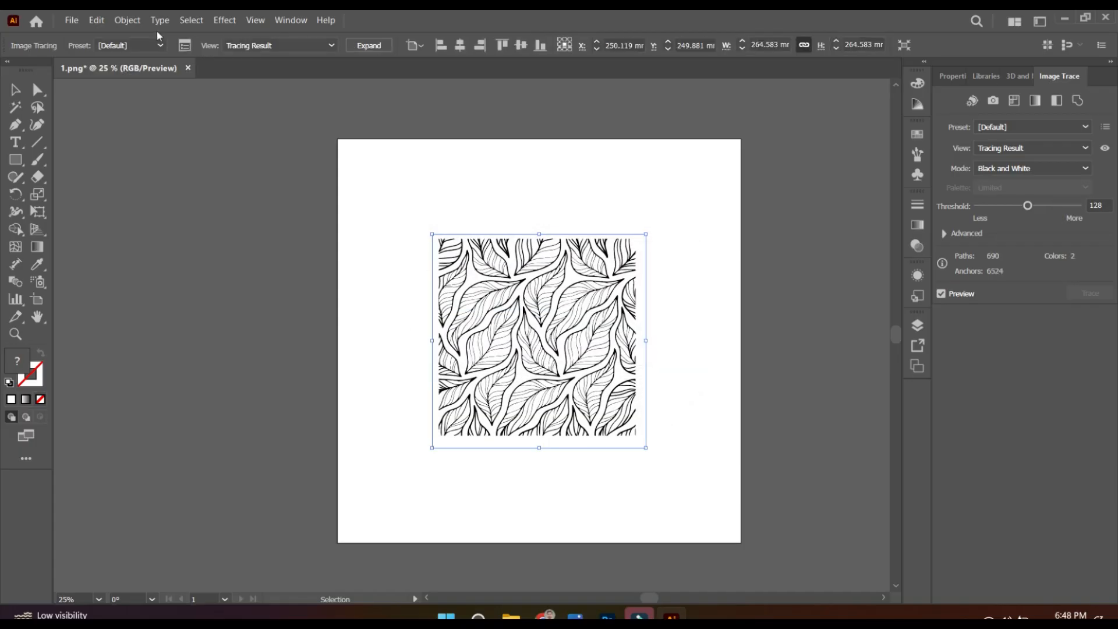
# - Expand the traced leaf pattern into vector paths and ungroup it
pyautogui.click(127, 20)
pyautogui.click(201, 208)
pyautogui.click(527, 396)
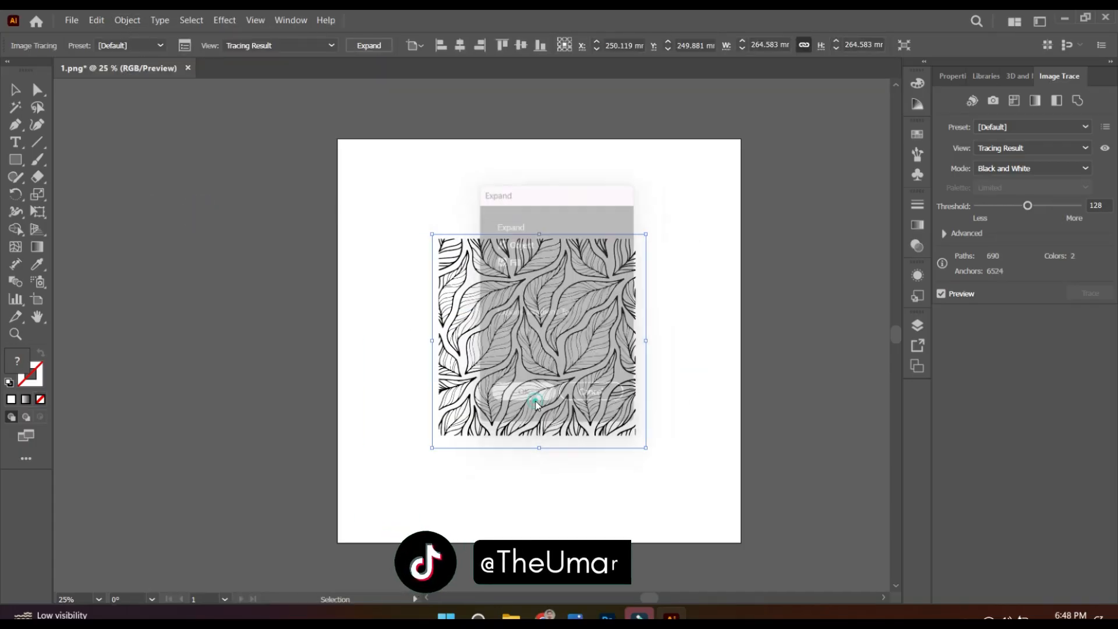
pyautogui.click(766, 294)
pyautogui.click(606, 294)
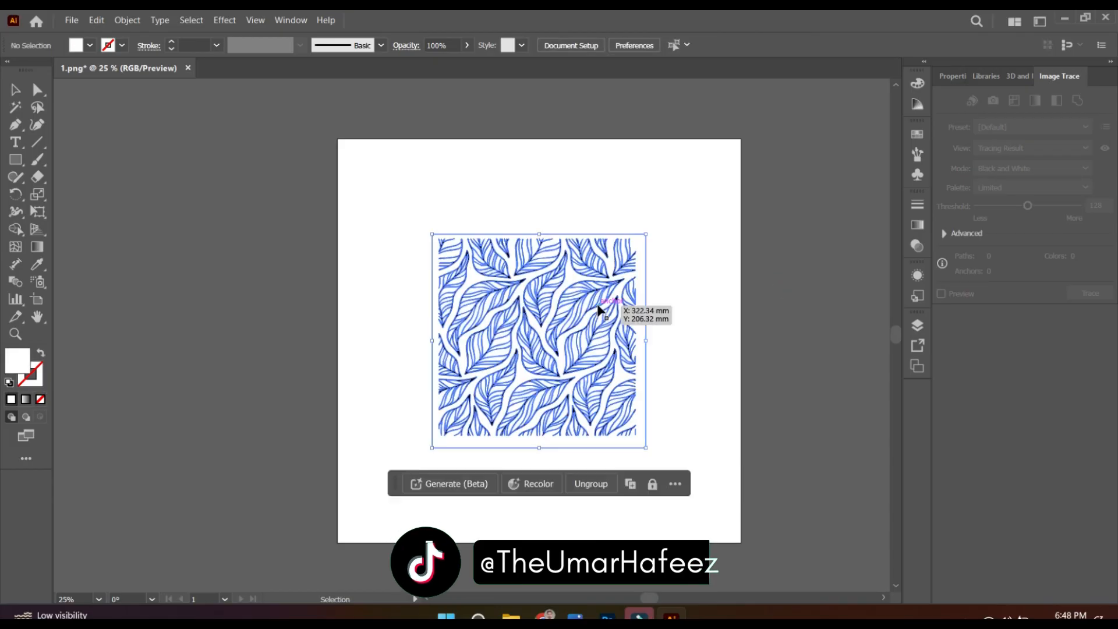
pyautogui.click(955, 78)
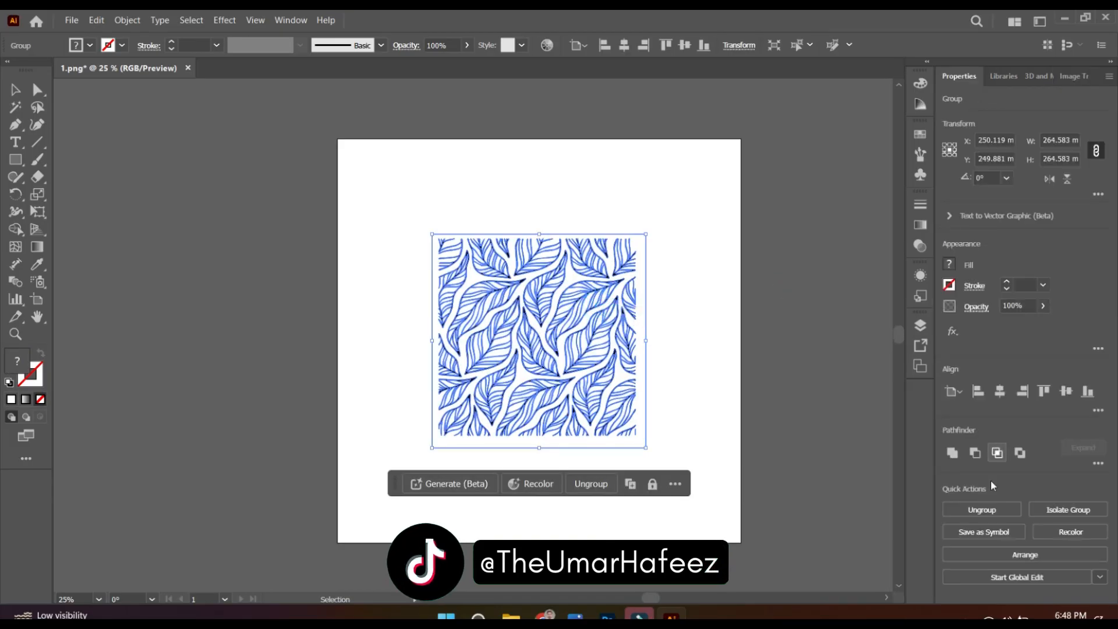
pyautogui.click(982, 510)
# - Delete the white background from the traced artwork and move the leaf pattern off the artboard to its left side
pyautogui.click(856, 417)
pyautogui.moveTo(569, 277); pyautogui.dragTo(167, 247)
pyautogui.moveTo(344, 272); pyautogui.dragTo(466, 276)
pyautogui.press('Delete')
pyautogui.moveTo(508, 196); pyautogui.dragTo(781, 478)
pyautogui.moveTo(720, 367); pyautogui.dragTo(338, 339)
pyautogui.moveTo(340, 338); pyautogui.dragTo(422, 336)
pyautogui.click(492, 214)
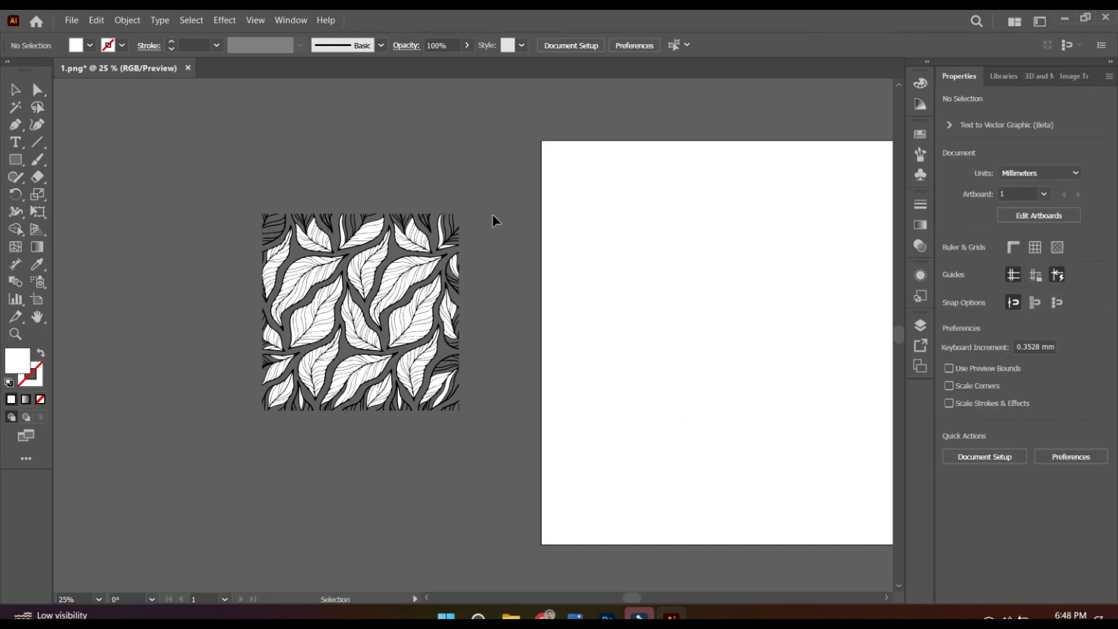
# - Select all the black outline paths of the leaf pattern and move them away from the white leaf fills
pyautogui.hotkey('ctrl', '=')
pyautogui.hotkey('ctrl', '=')
pyautogui.moveTo(403, 236); pyautogui.dragTo(582, 293)
pyautogui.click(400, 231)
pyautogui.keyDown('shift'); pyautogui.click(376, 224); pyautogui.keyUp('shift')
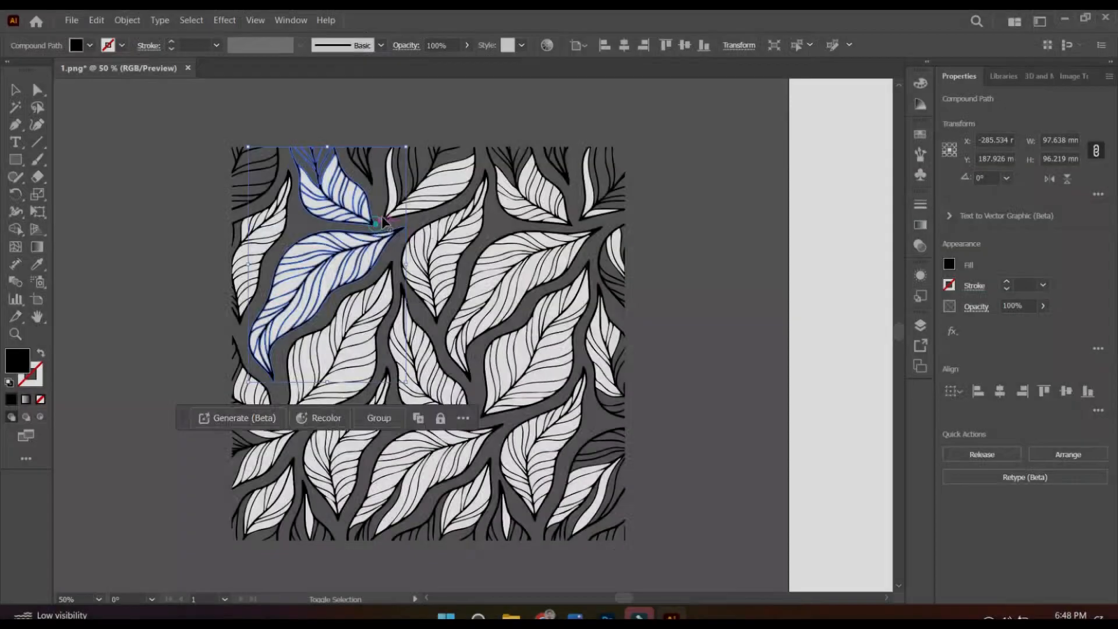
pyautogui.keyDown('shift'); pyautogui.click(384, 219); pyautogui.keyUp('shift')
pyautogui.keyDown('shift'); pyautogui.click(287, 198); pyautogui.keyUp('shift')
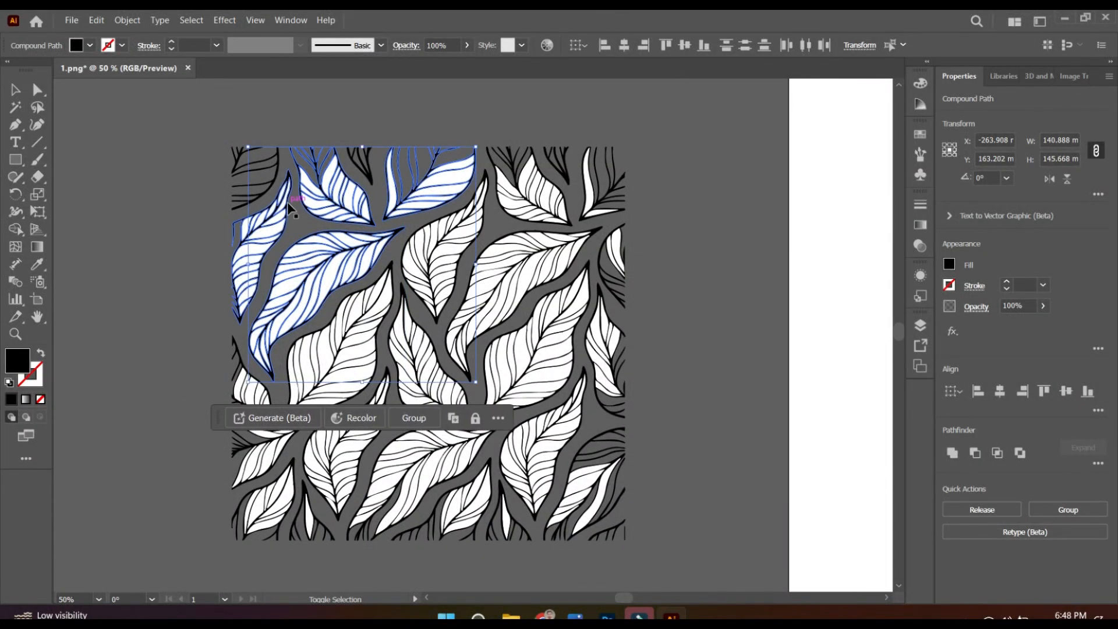
pyautogui.keyDown('shift'); pyautogui.click(371, 178); pyautogui.keyUp('shift')
pyautogui.keyDown('shift'); pyautogui.click(270, 185); pyautogui.keyUp('shift')
pyautogui.keyDown('shift'); pyautogui.click(544, 175); pyautogui.keyUp('shift')
pyautogui.keyDown('shift'); pyautogui.click(615, 185); pyautogui.keyUp('shift')
pyautogui.keyDown('shift'); pyautogui.click(479, 234); pyautogui.keyUp('shift')
pyautogui.keyDown('shift'); pyautogui.click(478, 234); pyautogui.keyUp('shift')
pyautogui.keyDown('shift'); pyautogui.click(601, 227); pyautogui.keyUp('shift')
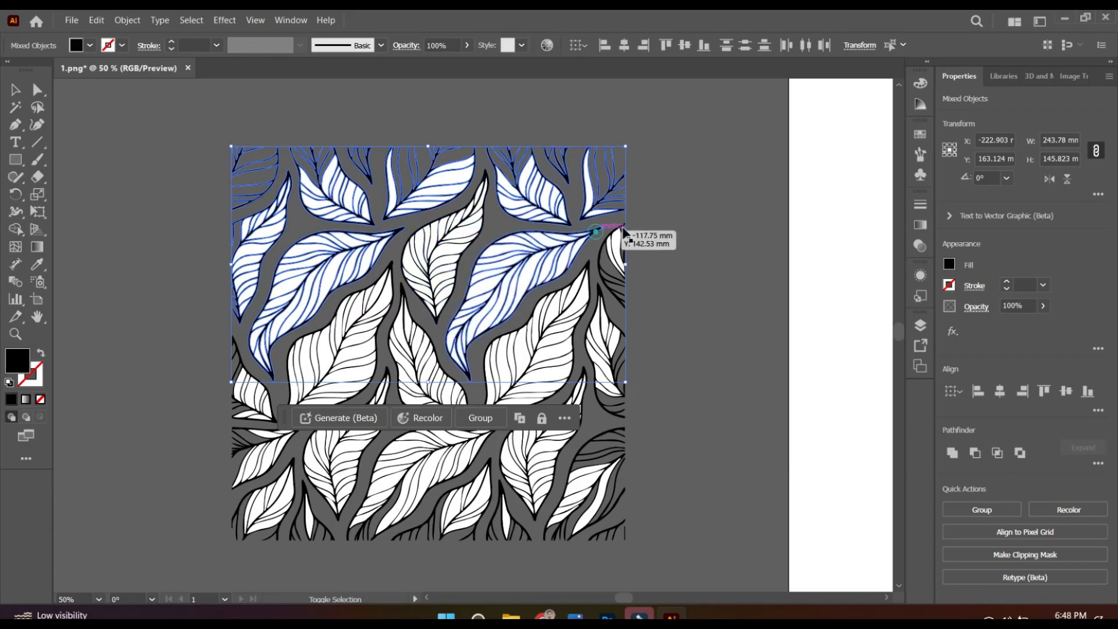
pyautogui.keyDown('shift'); pyautogui.click(609, 238); pyautogui.keyUp('shift')
pyautogui.keyDown('shift'); pyautogui.click(588, 263); pyautogui.keyUp('shift')
pyautogui.keyDown('shift'); pyautogui.click(486, 172); pyautogui.keyUp('shift')
pyautogui.keyDown('shift'); pyautogui.click(391, 264); pyautogui.keyUp('shift')
pyautogui.keyDown('shift'); pyautogui.click(403, 287); pyautogui.keyUp('shift')
pyautogui.keyDown('shift'); pyautogui.click(275, 420); pyautogui.keyUp('shift')
pyautogui.keyDown('shift'); pyautogui.click(599, 286); pyautogui.keyUp('shift')
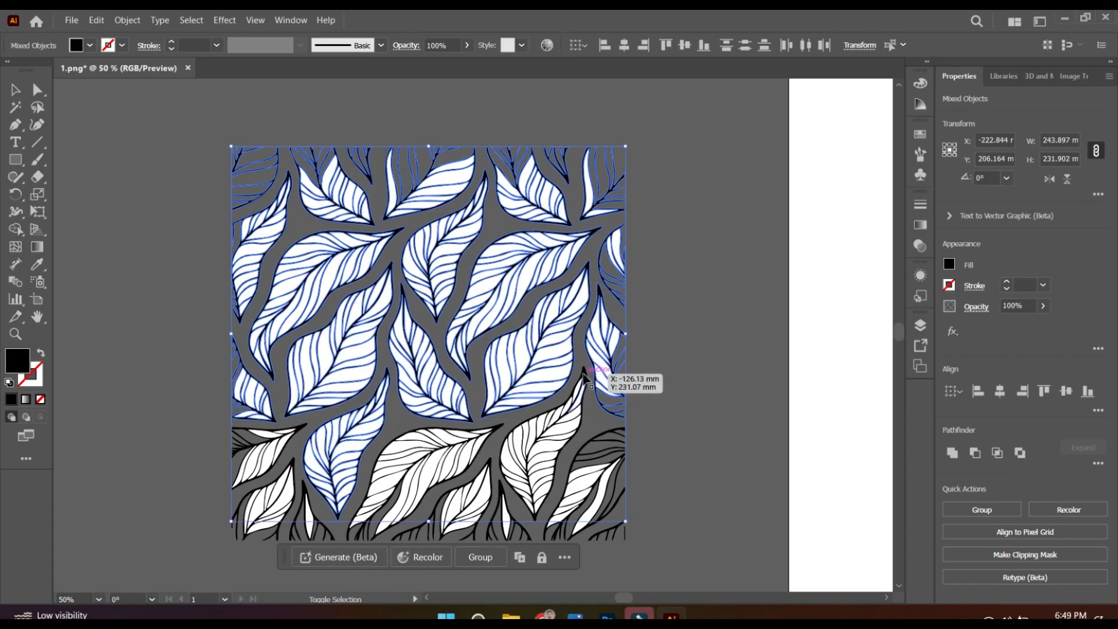
pyautogui.keyDown('shift'); pyautogui.click(584, 371); pyautogui.keyUp('shift')
pyautogui.keyDown('shift'); pyautogui.click(501, 426); pyautogui.keyUp('shift')
pyautogui.keyDown('shift'); pyautogui.click(491, 460); pyautogui.keyUp('shift')
pyautogui.keyDown('shift'); pyautogui.click(617, 524); pyautogui.keyUp('shift')
pyautogui.keyDown('shift'); pyautogui.click(618, 495); pyautogui.keyUp('shift')
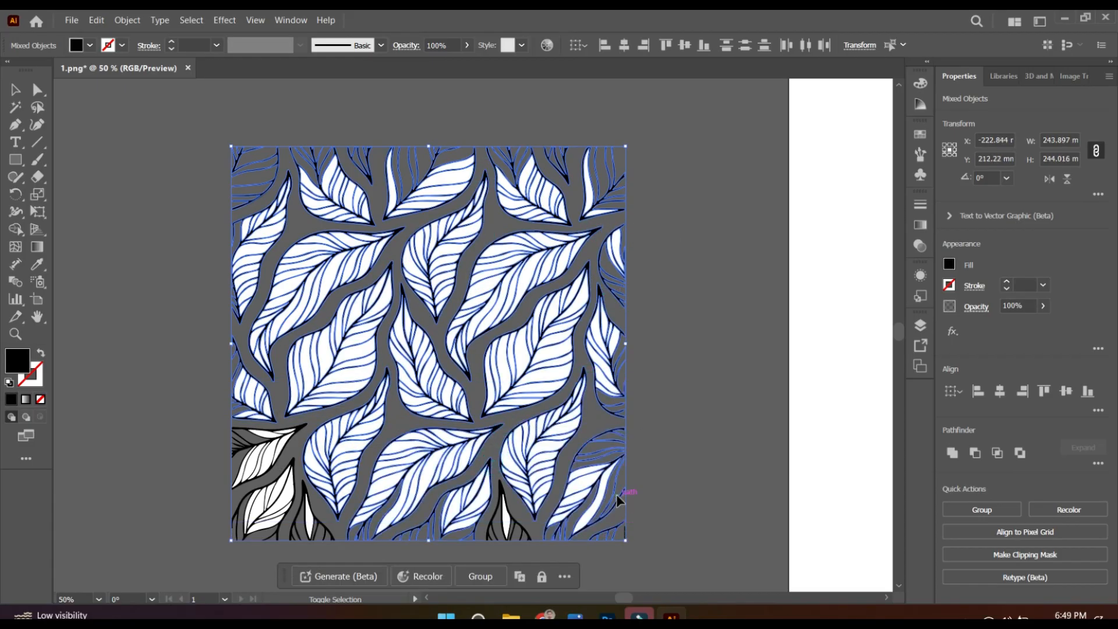
pyautogui.keyDown('shift'); pyautogui.click(294, 477); pyautogui.keyUp('shift')
pyautogui.keyDown('shift'); pyautogui.click(293, 462); pyautogui.keyUp('shift')
pyautogui.keyDown('shift'); pyautogui.click(304, 426); pyautogui.keyUp('shift')
pyautogui.moveTo(349, 449); pyautogui.dragTo(520, 415)
pyautogui.moveTo(670, 396); pyautogui.dragTo(447, 367)
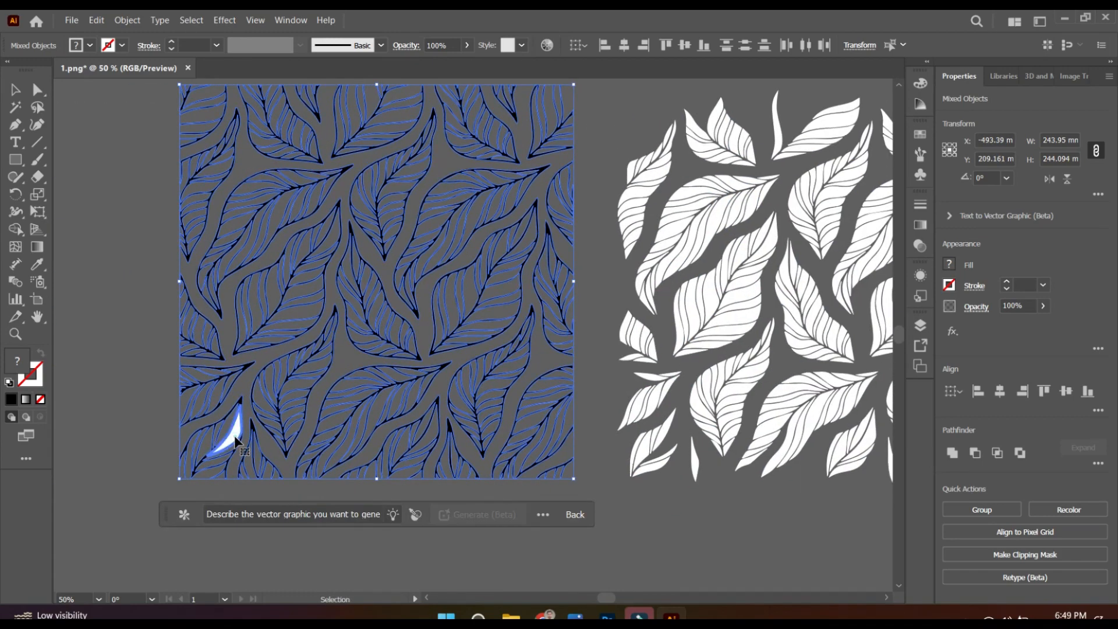
# - Delete the stray white leaf piece caught among the separated black outlines
pyautogui.click(344, 557)
pyautogui.hotkey('ctrl', 'z')
pyautogui.moveTo(686, 420); pyautogui.dragTo(202, 428)
pyautogui.click(139, 546)
pyautogui.click(185, 453)
pyautogui.press('Delete')
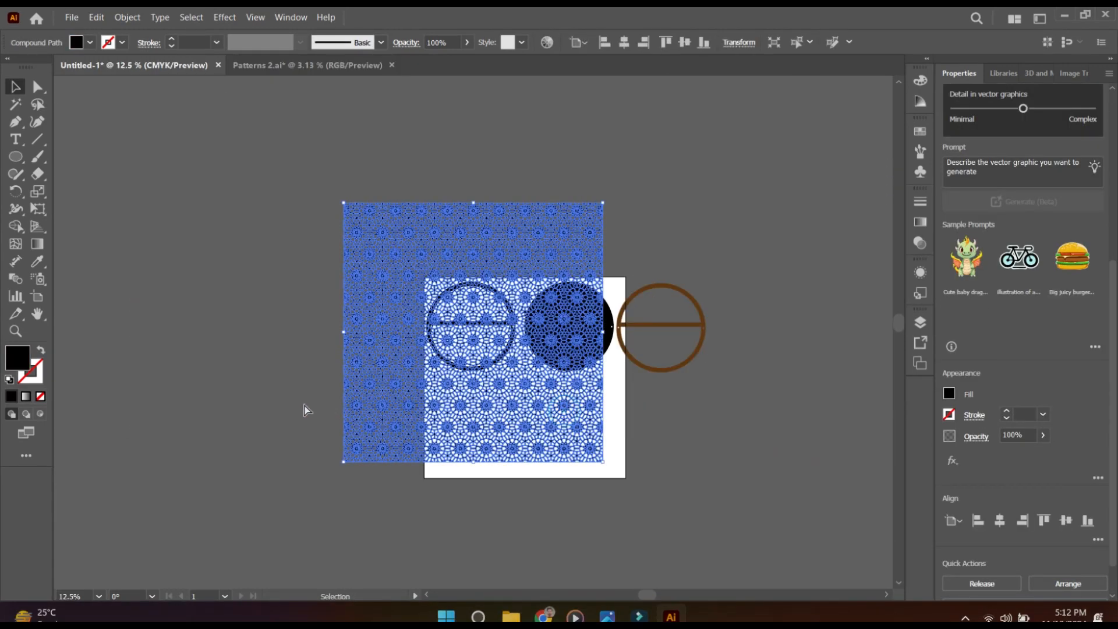
# - In the Untitled-1 document, move the geometric star pattern off the artboard and trim it to a smaller piece with the Eraser
pyautogui.moveTo(564, 404); pyautogui.dragTo(288, 404)
pyautogui.moveTo(317, 511); pyautogui.dragTo(480, 516)
pyautogui.click(37, 174)
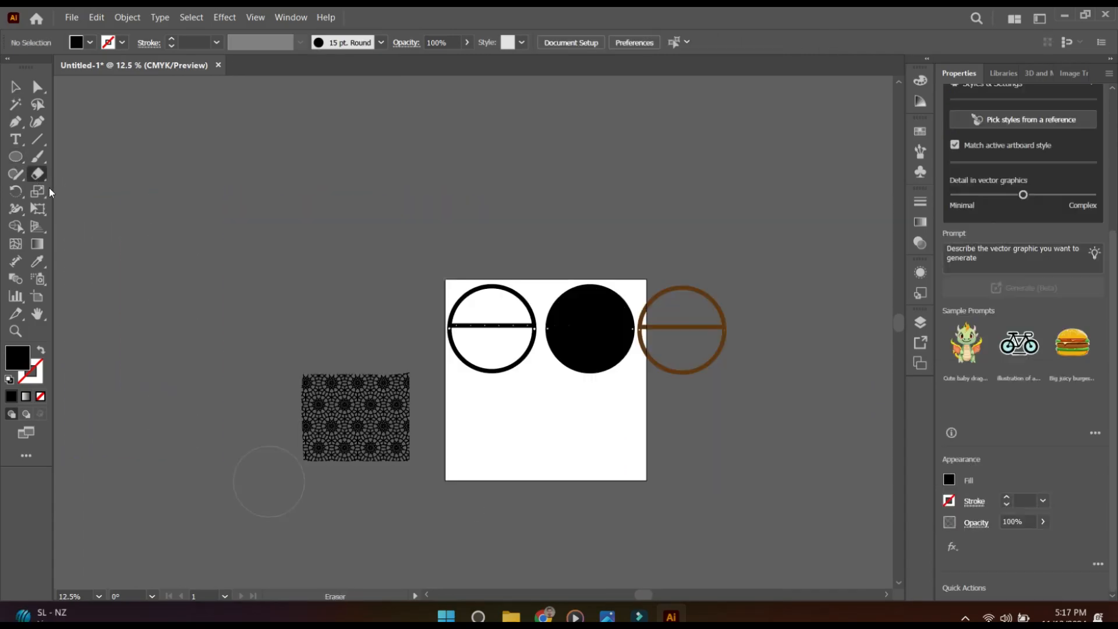
# - Move the trimmed star pattern to the brown ring and enlarge it proportionally so it covers the whole ring
pyautogui.click(15, 86)
pyautogui.moveTo(357, 412); pyautogui.dragTo(687, 419)
pyautogui.moveTo(637, 360); pyautogui.dragTo(511, 450)
pyautogui.hotkey('ctrl', '+')
pyautogui.hotkey('ctrl', '+')
pyautogui.hotkey('ctrl', '+')
pyautogui.click(552, 429)
pyautogui.moveTo(407, 430); pyautogui.dragTo(675, 425)
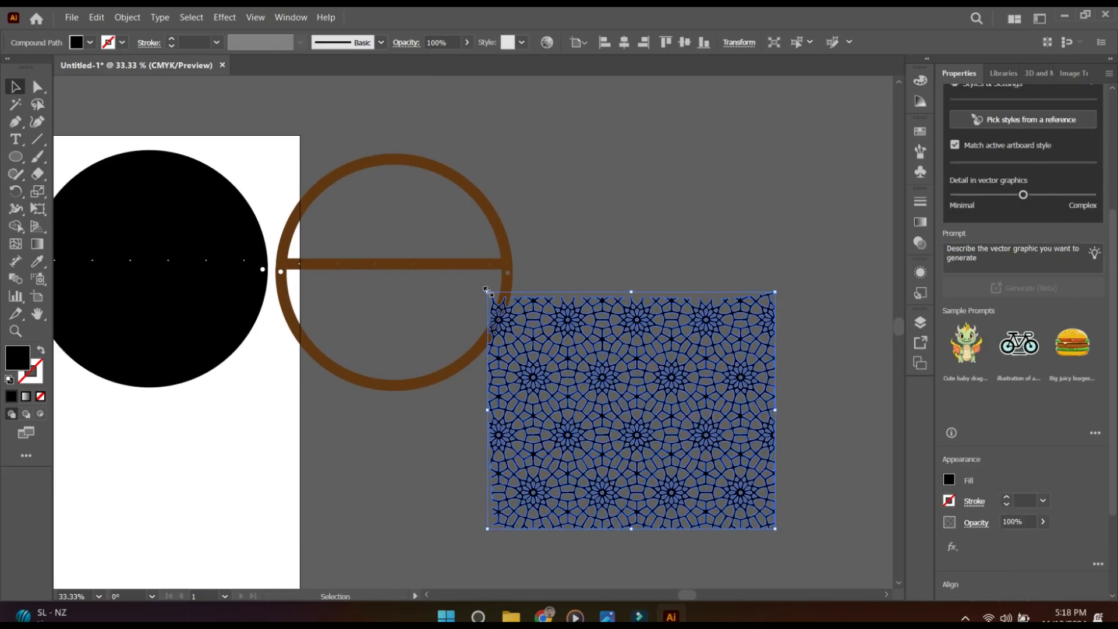
pyautogui.moveTo(486, 290); pyautogui.dragTo(336, 191)
pyautogui.moveTo(579, 394); pyautogui.dragTo(400, 318)
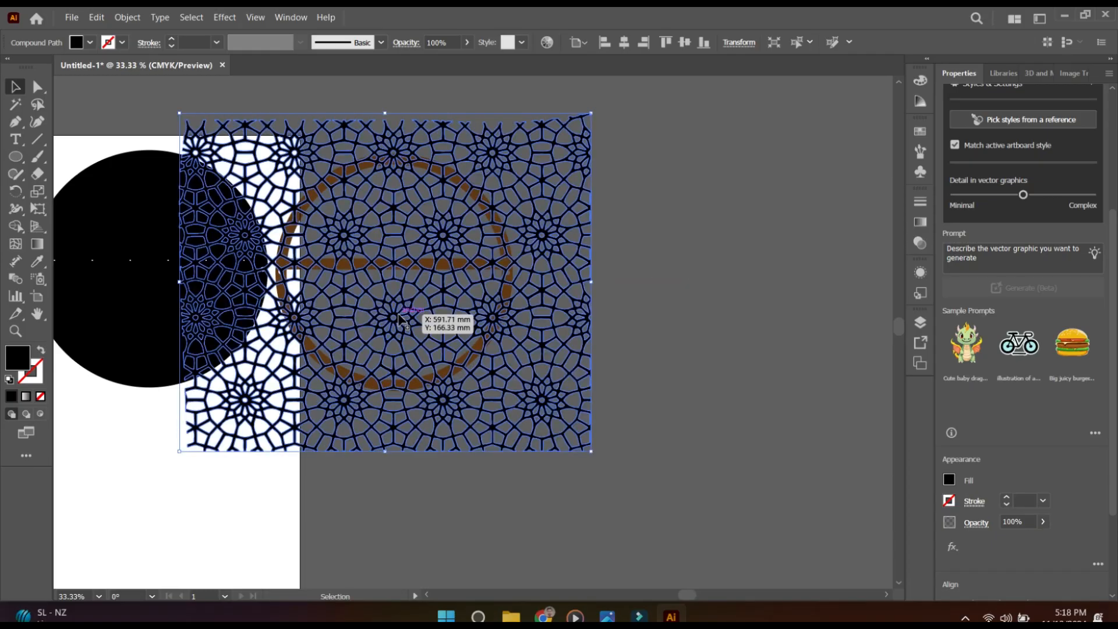
# - Nudge the star pattern horizontally until its stars line up symmetrically with the centre of the brown ring
pyautogui.hotkey('ctrl', '=')
pyautogui.hotkey('ctrl', '=')
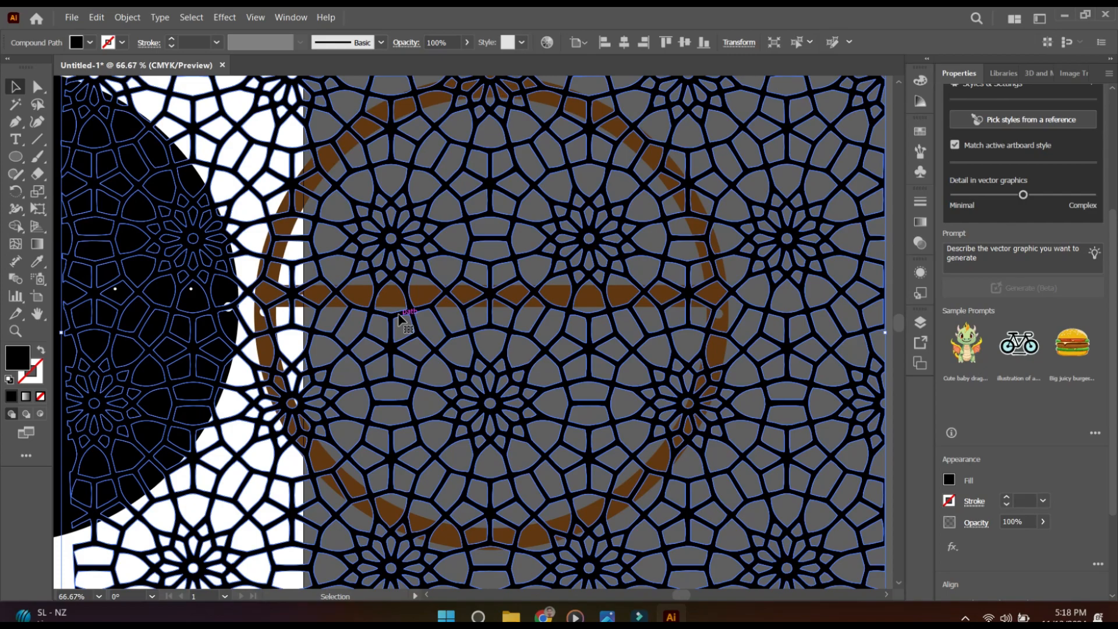
pyautogui.hotkey('shift', 'Right')
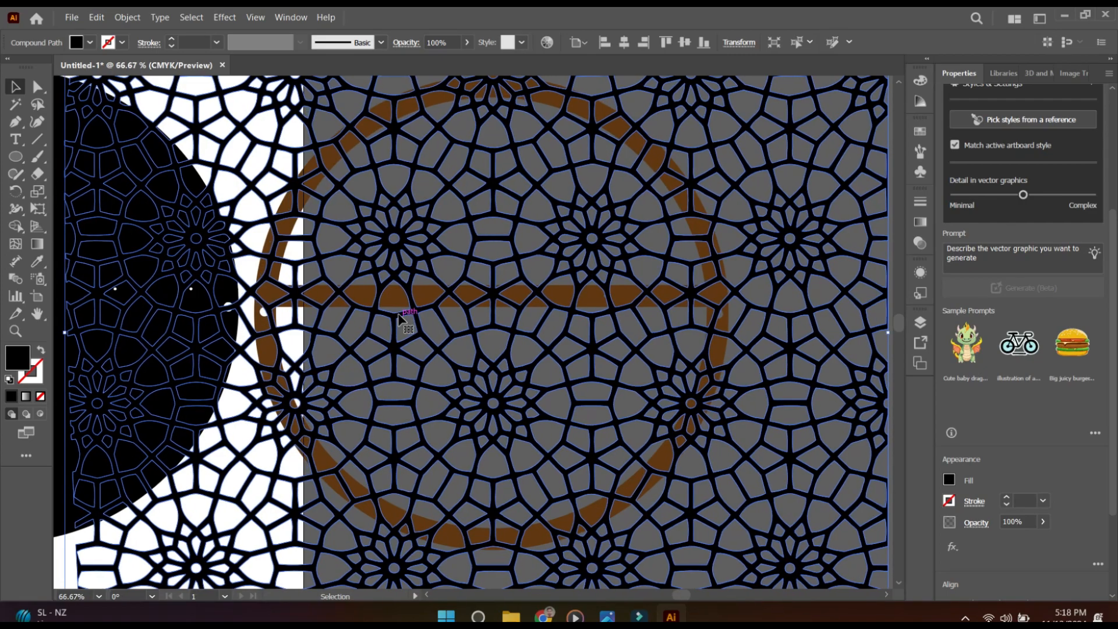
pyautogui.hotkey('shift', 'Left')
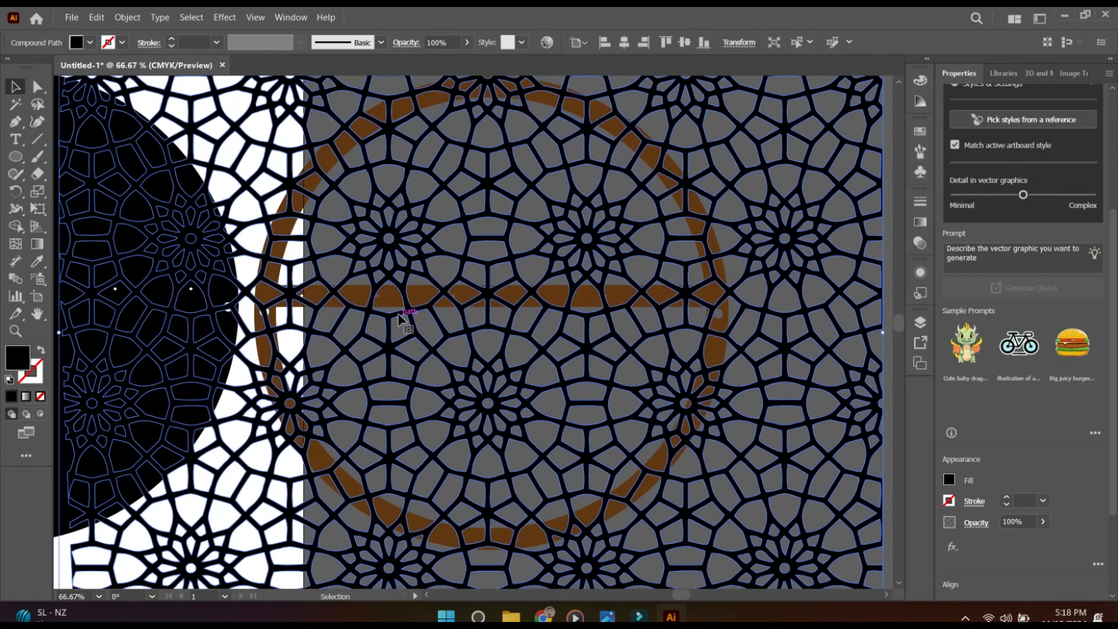
pyautogui.press('Right')
pyautogui.press('Right')
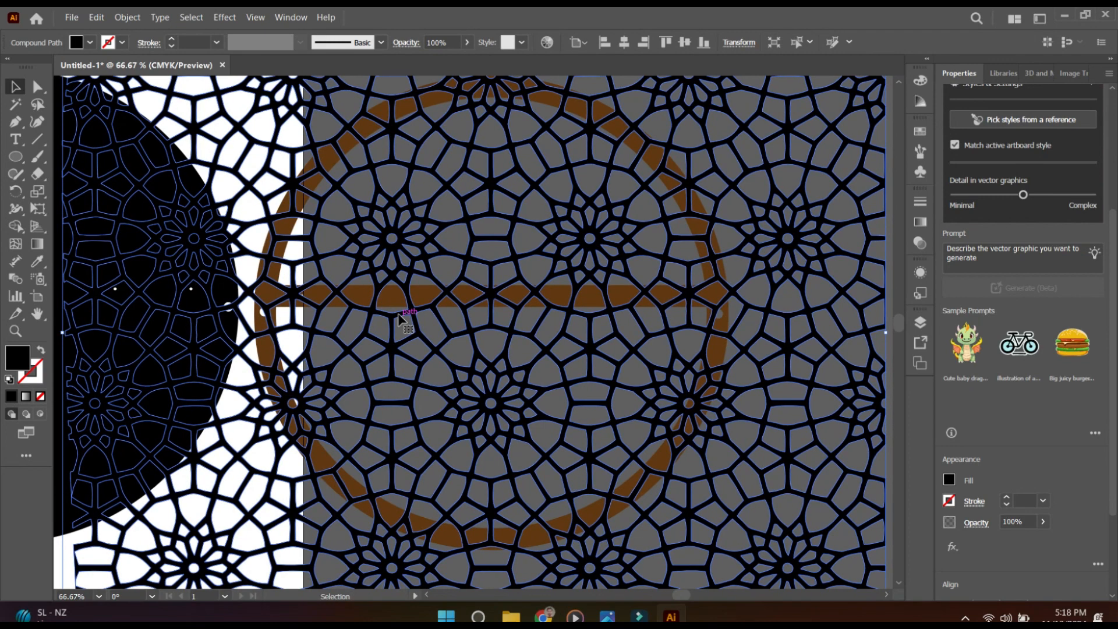
# - Place a copy of the brown ring on the lower part of the artboard below the black disc
pyautogui.hotkey('ctrl', '-')
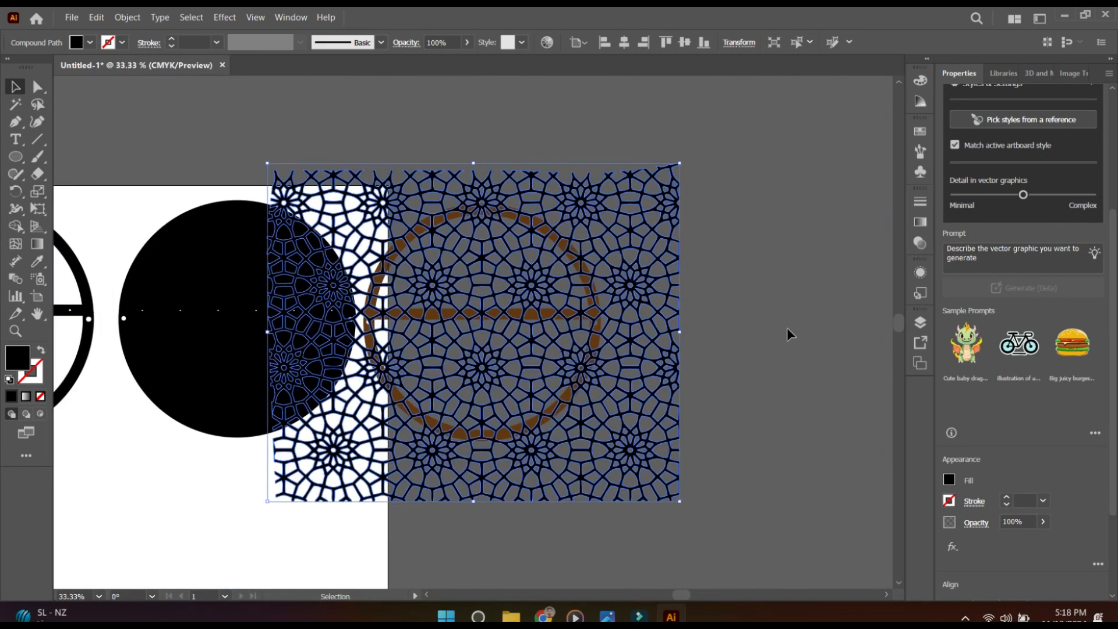
pyautogui.click(787, 322)
pyautogui.moveTo(532, 421); pyautogui.dragTo(254, 533)
pyautogui.click(491, 488)
# - Select the star pattern with the ring beneath it and use Shape Builder to remove the pattern outside the ring and in its upper opening
pyautogui.moveTo(682, 459); pyautogui.dragTo(589, 521)
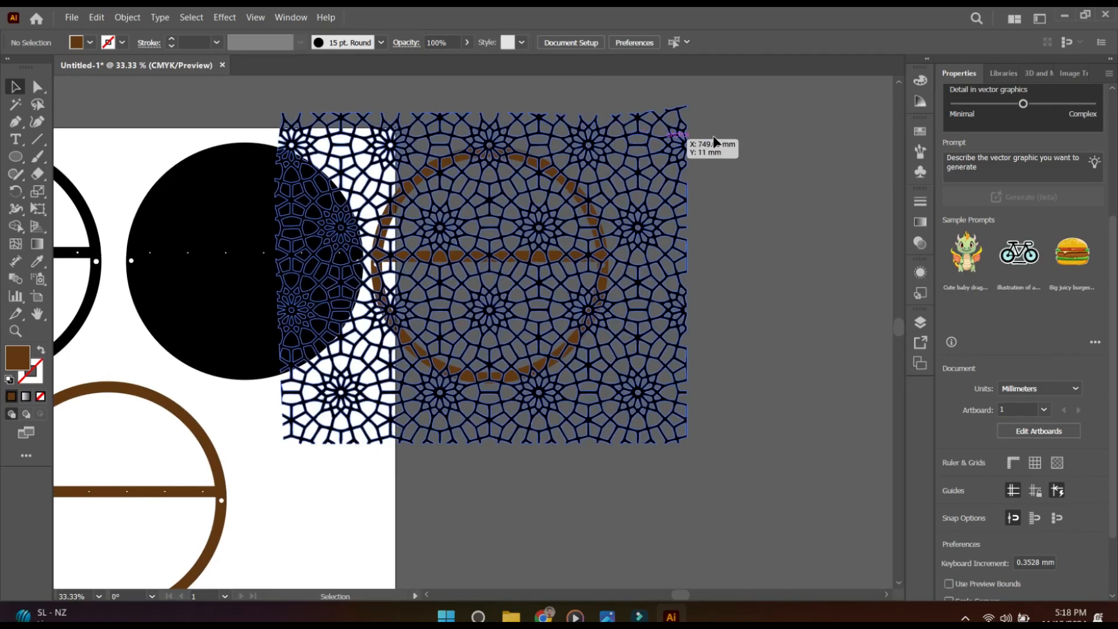
pyautogui.click(512, 393)
pyautogui.hotkey('ctrl', '1')
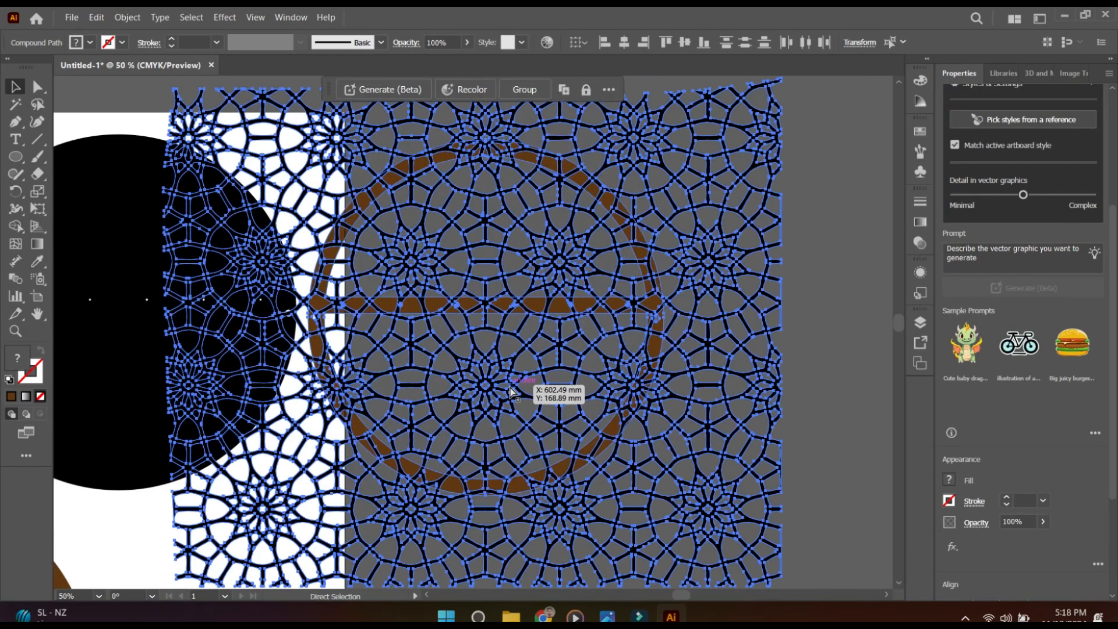
pyautogui.moveTo(841, 228); pyautogui.dragTo(457, 274)
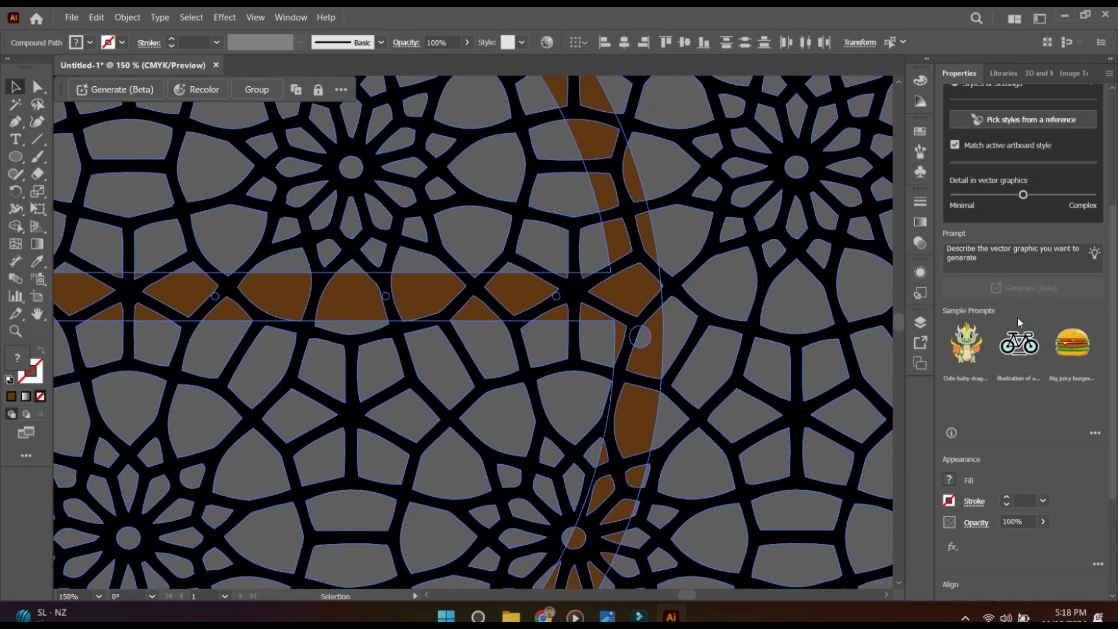
pyautogui.click(16, 227)
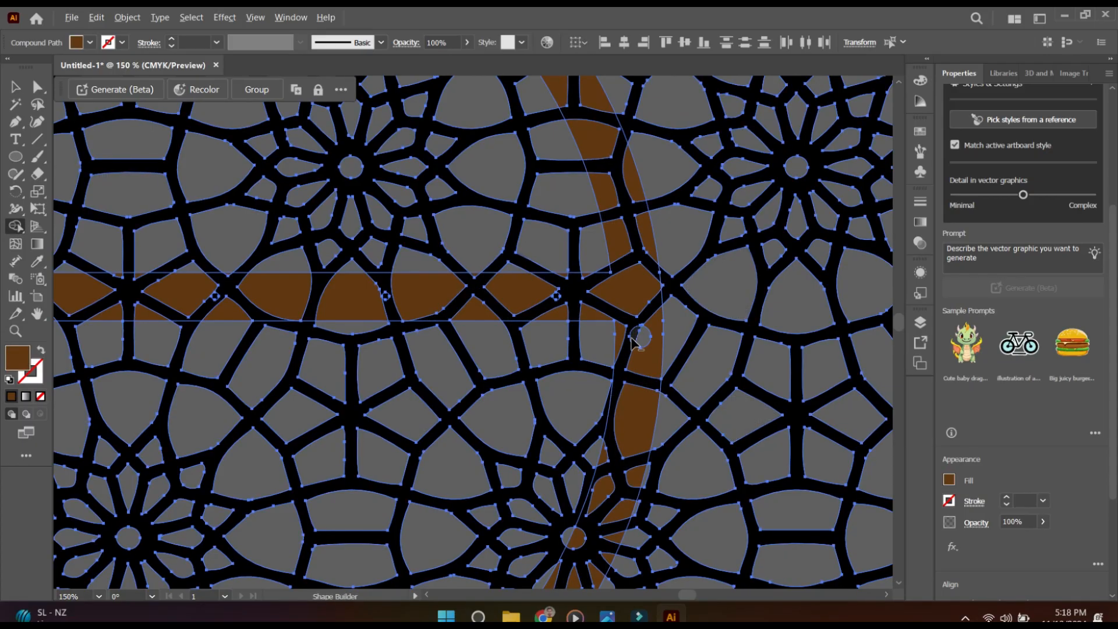
pyautogui.moveTo(620, 319); pyautogui.dragTo(622, 257)
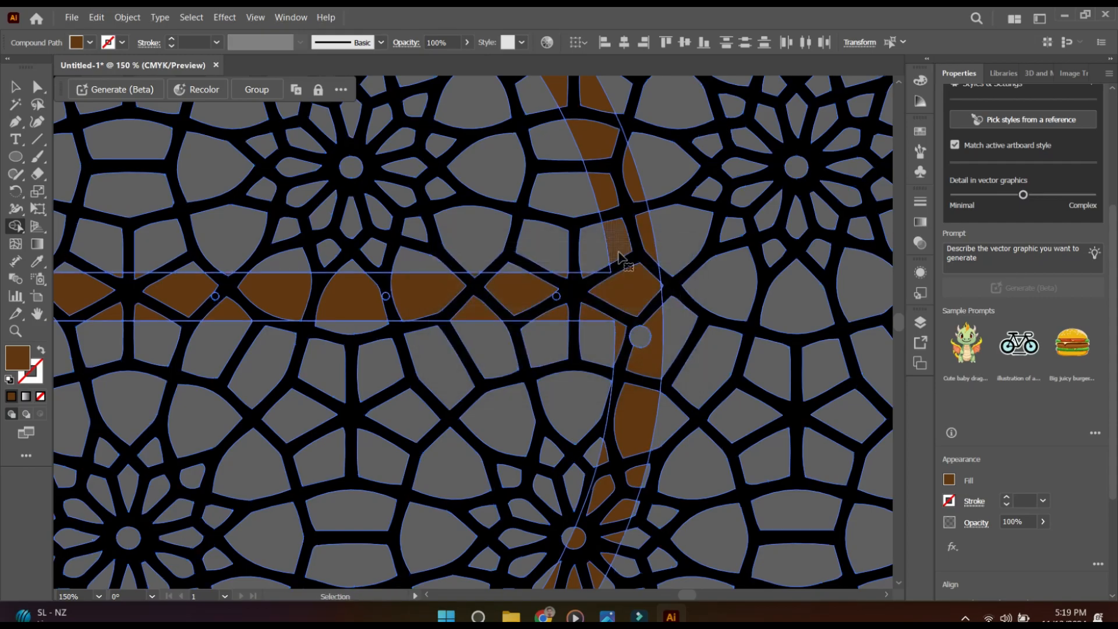
pyautogui.hotkey('ctrl', '-')
pyautogui.hotkey('ctrl', '-')
pyautogui.hotkey('ctrl', '-')
pyautogui.hotkey('ctrl', '-')
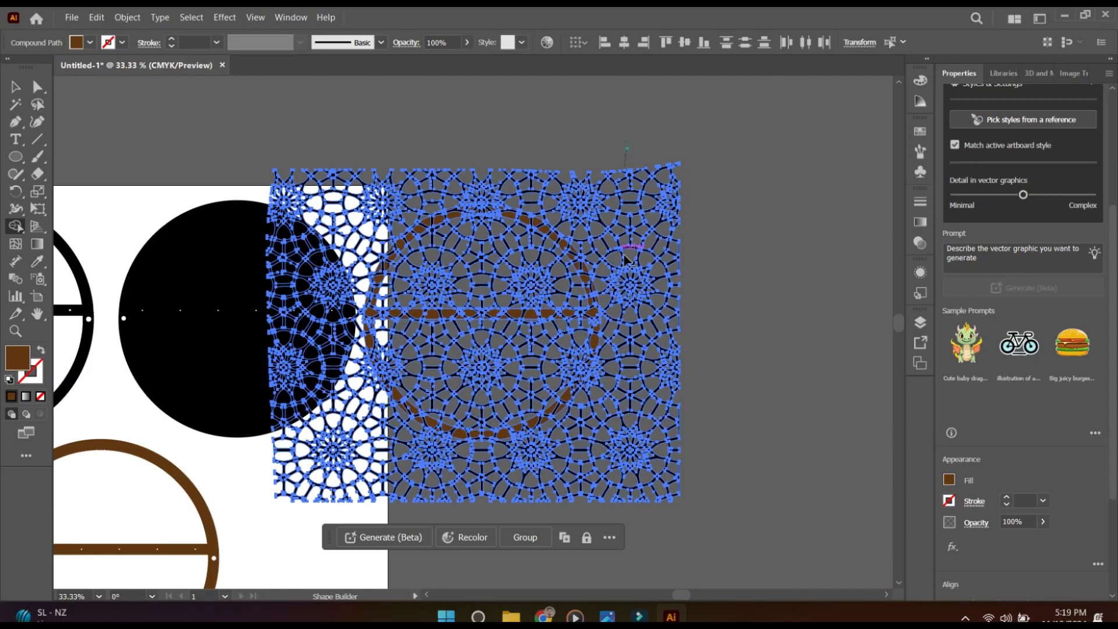
pyautogui.keyDown('alt'); pyautogui.moveTo(624, 255); pyautogui.dragTo(624, 360); pyautogui.keyUp('alt')
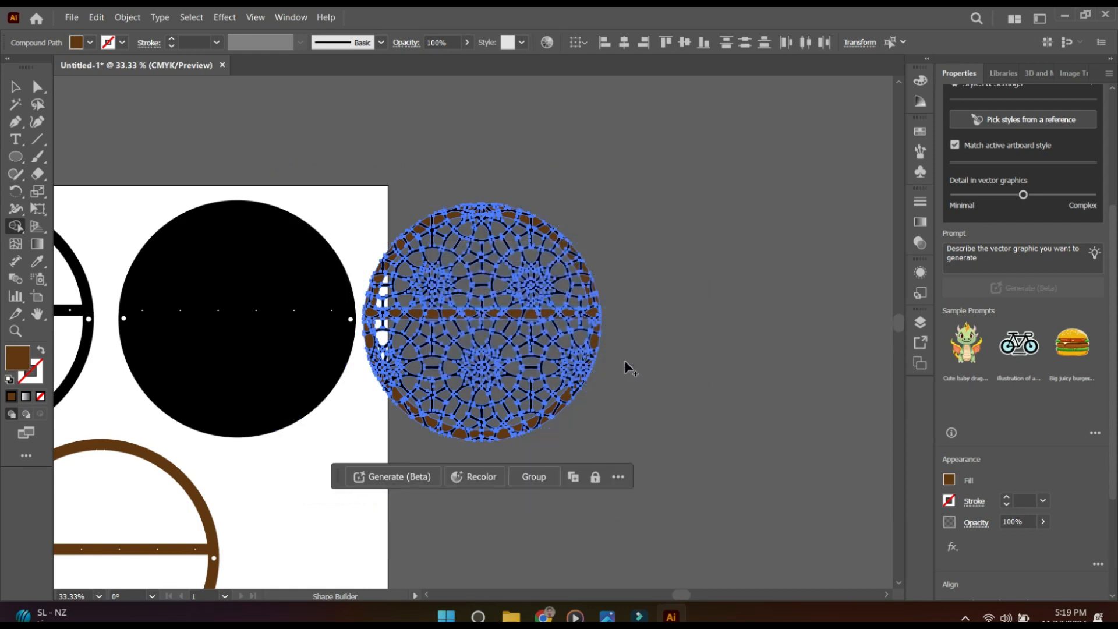
pyautogui.hotkey('ctrl', '+')
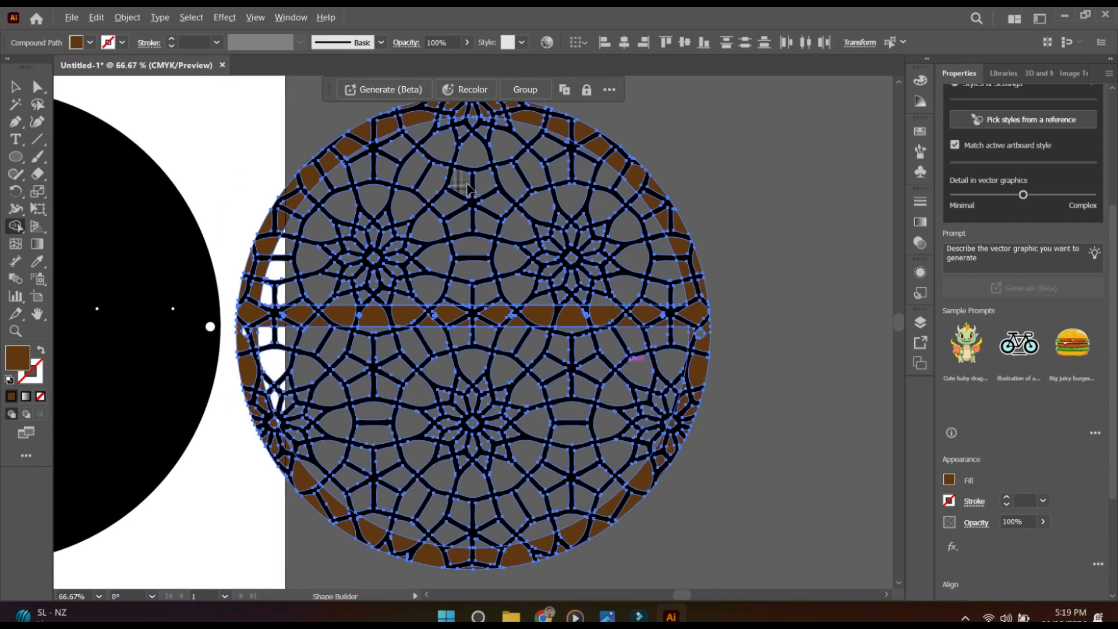
pyautogui.moveTo(465, 184); pyautogui.dragTo(497, 210)
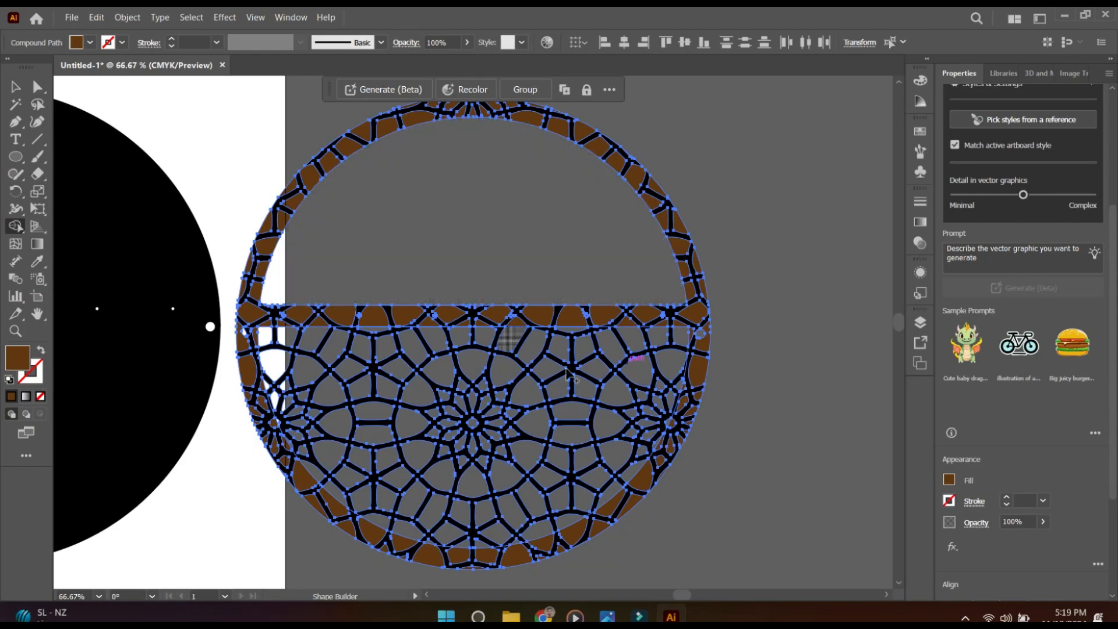
# - Use Shape Builder to remove the star pattern from inside each small hole along the ring's crossbar
pyautogui.hotkey('ctrl', '+')
pyautogui.hotkey('ctrl', '+')
pyautogui.hotkey('ctrl', '+')
pyautogui.moveTo(809, 297); pyautogui.dragTo(527, 381)
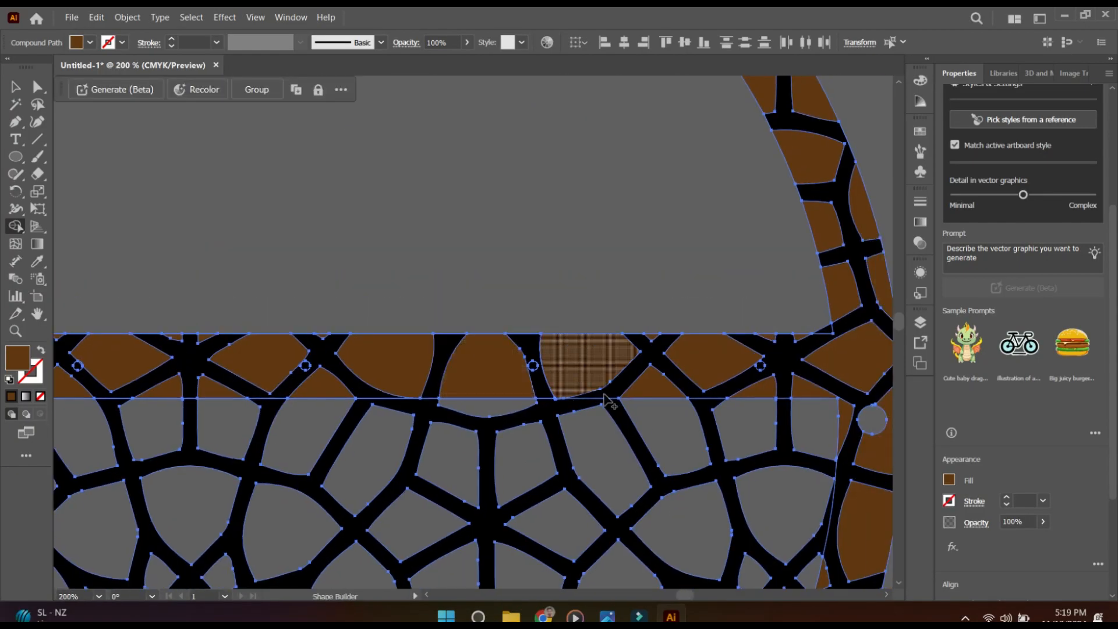
pyautogui.click(765, 378)
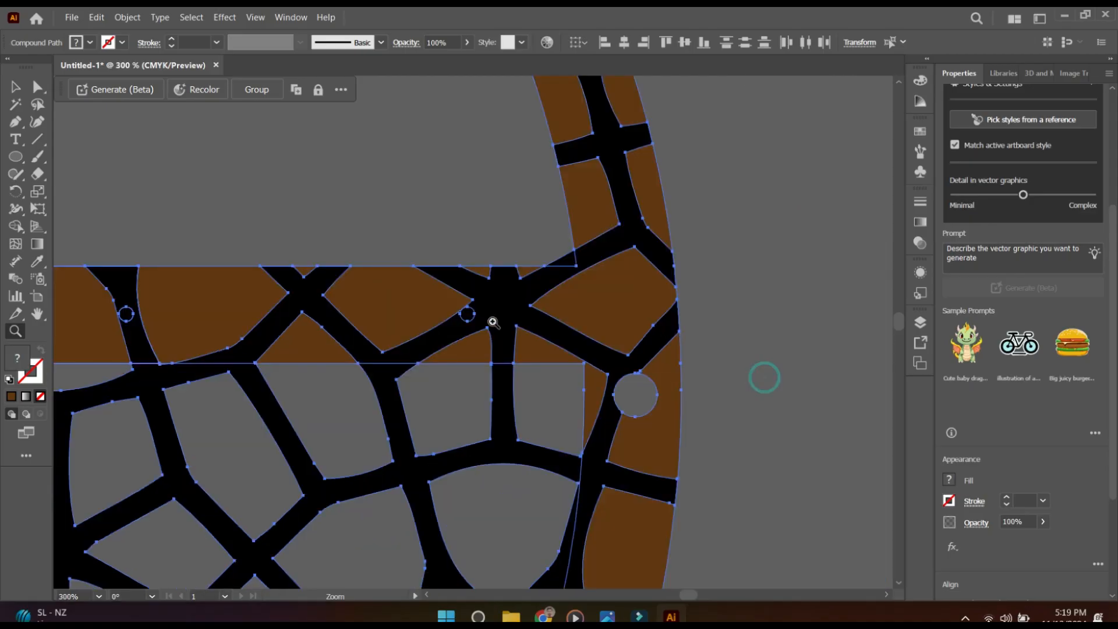
pyautogui.click(492, 320)
pyautogui.click(452, 330)
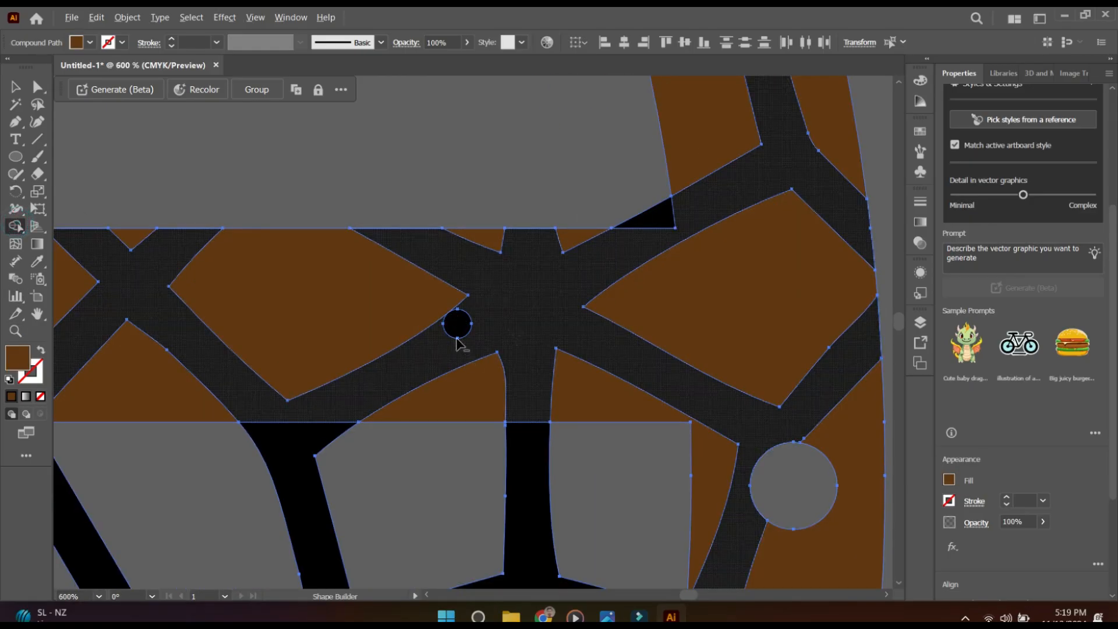
pyautogui.keyDown('alt'); pyautogui.click(457, 324); pyautogui.keyUp('alt')
pyautogui.moveTo(195, 389); pyautogui.dragTo(684, 382)
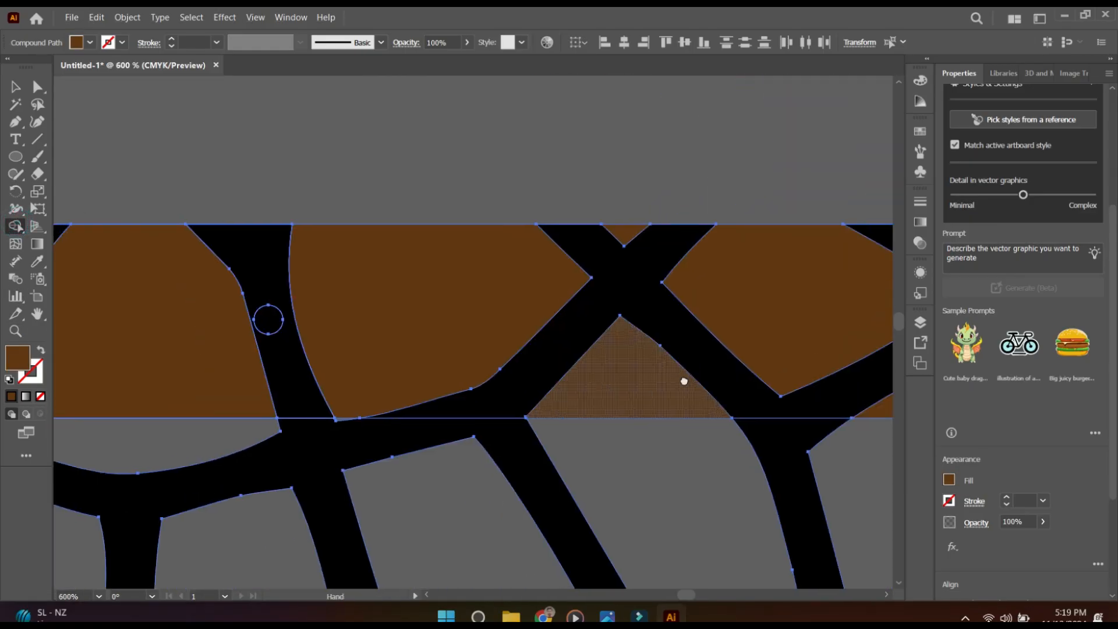
pyautogui.keyDown('alt'); pyautogui.click(271, 321); pyautogui.keyUp('alt')
pyautogui.moveTo(169, 343); pyautogui.dragTo(674, 351)
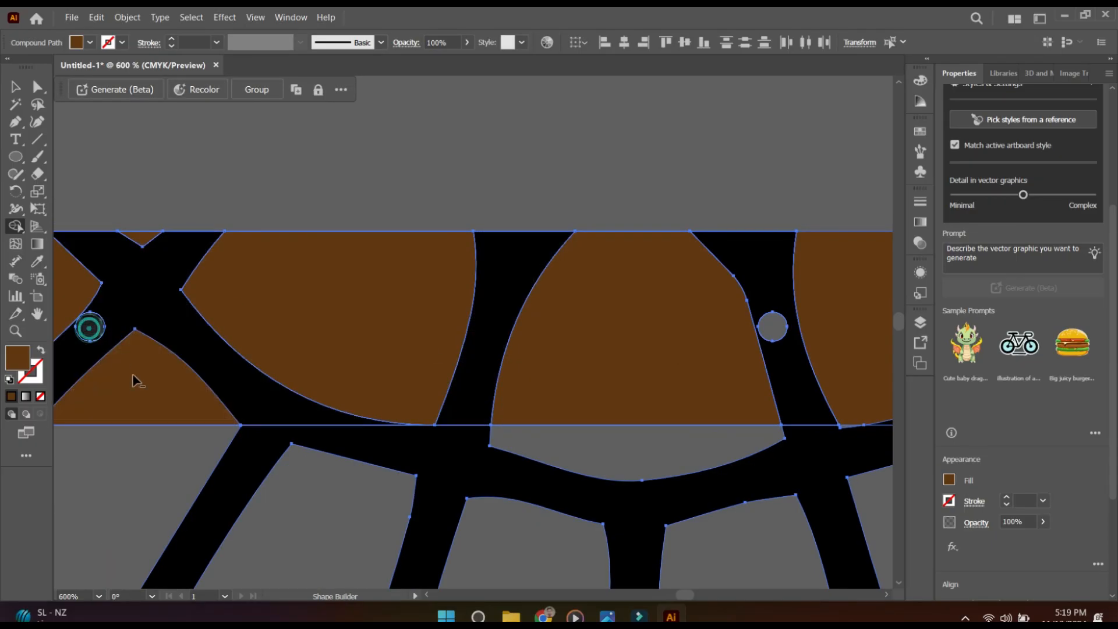
pyautogui.moveTo(100, 389); pyautogui.dragTo(740, 384)
pyautogui.moveTo(256, 394); pyautogui.dragTo(501, 394)
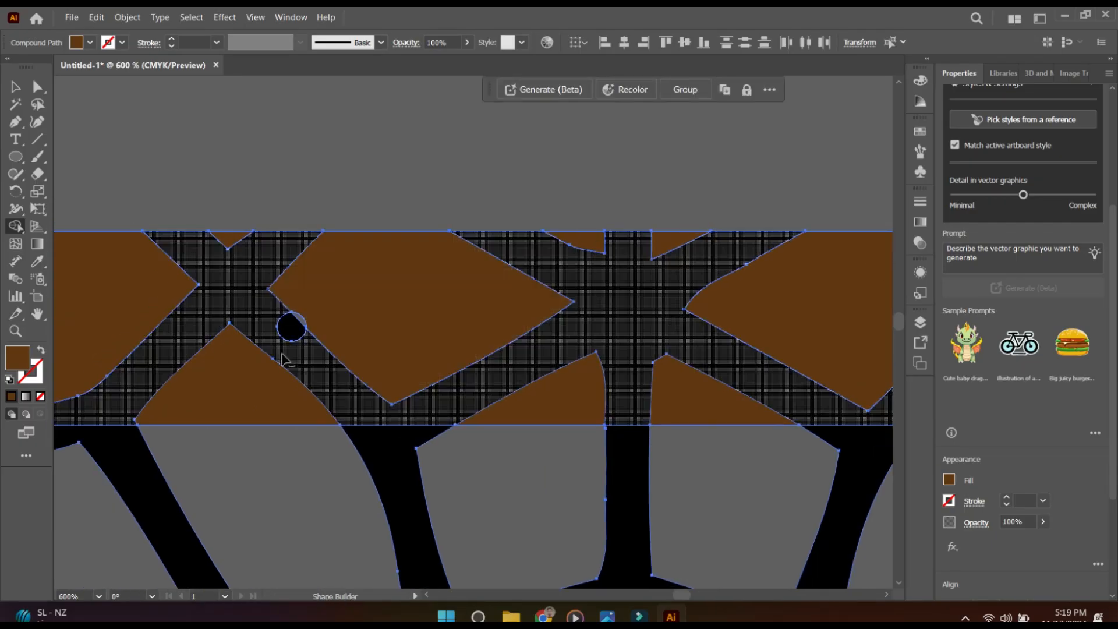
pyautogui.keyDown('alt'); pyautogui.click(283, 332); pyautogui.keyUp('alt')
pyautogui.moveTo(210, 354)
pyautogui.mouseDown()
pyautogui.moveTo(667, 354)
pyautogui.moveTo(452, 364)
pyautogui.mouseUp()
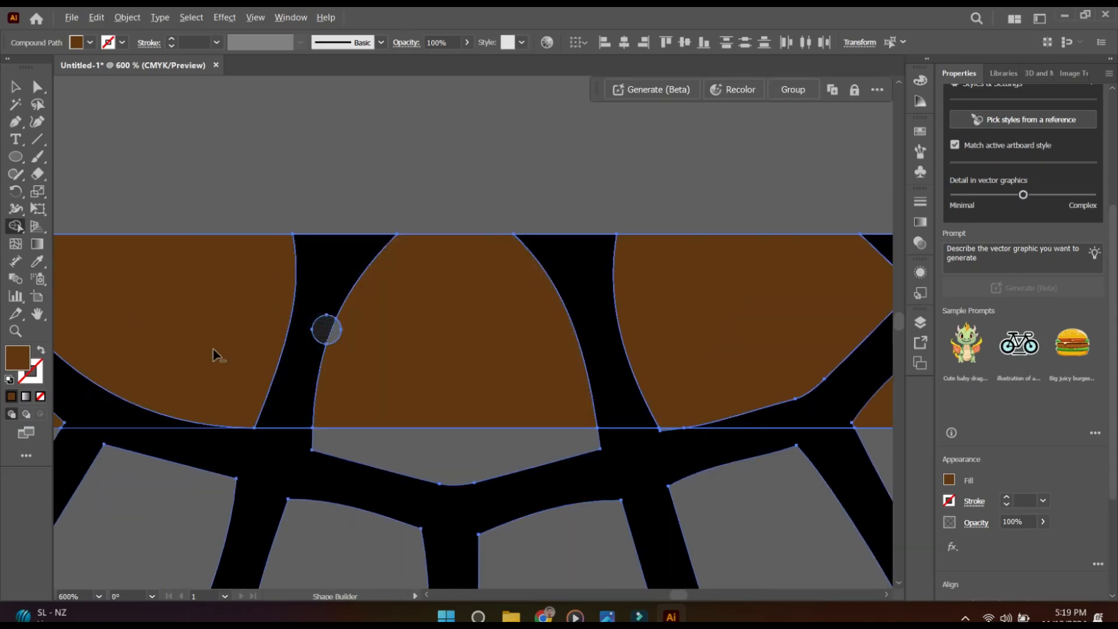
pyautogui.moveTo(173, 361); pyautogui.dragTo(701, 365)
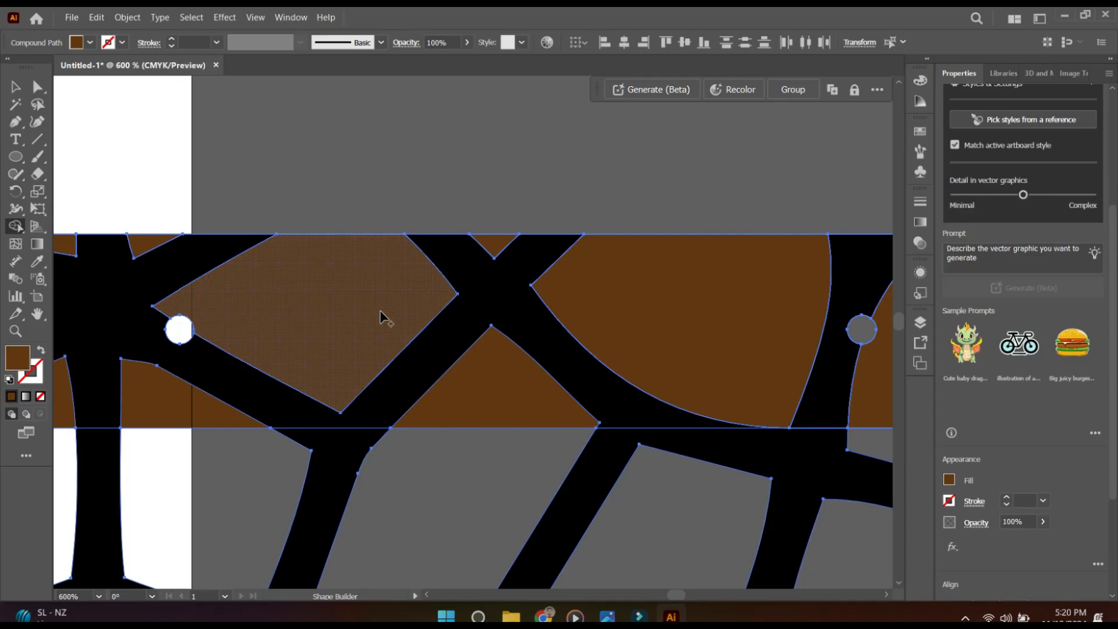
# - Unite the brown ring and the star pattern into a single shape with Pathfinder
pyautogui.hotkey('ctrl', '-')
pyautogui.hotkey('ctrl', '-')
pyautogui.hotkey('ctrl', '-')
pyautogui.hotkey('ctrl', '-')
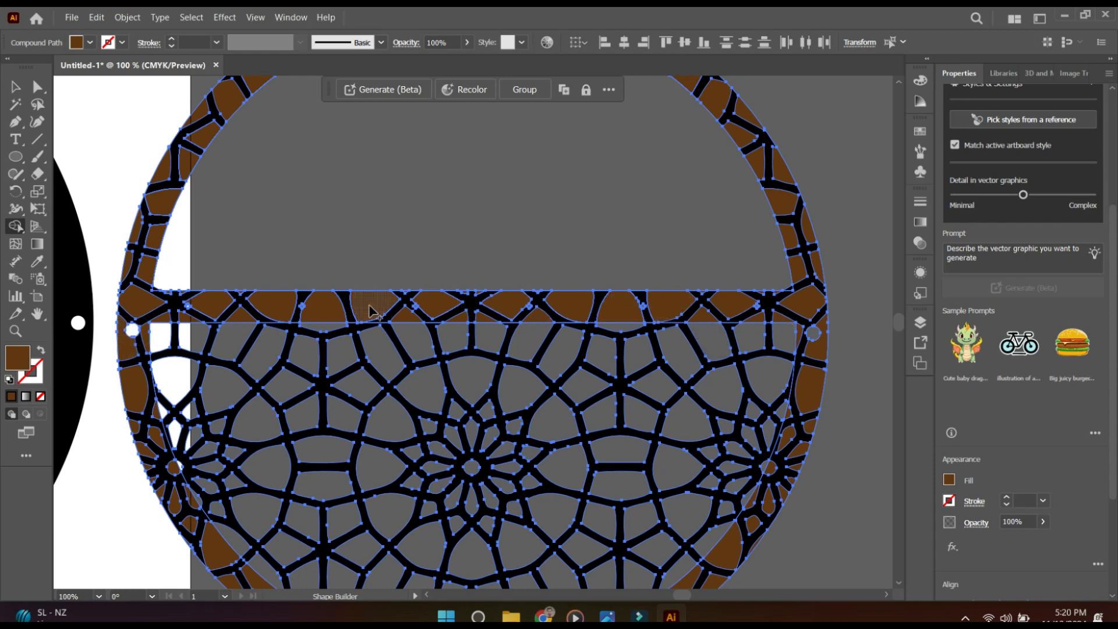
pyautogui.scroll(-1, 370, 308)
pyautogui.scroll(-3, 1042, 471)
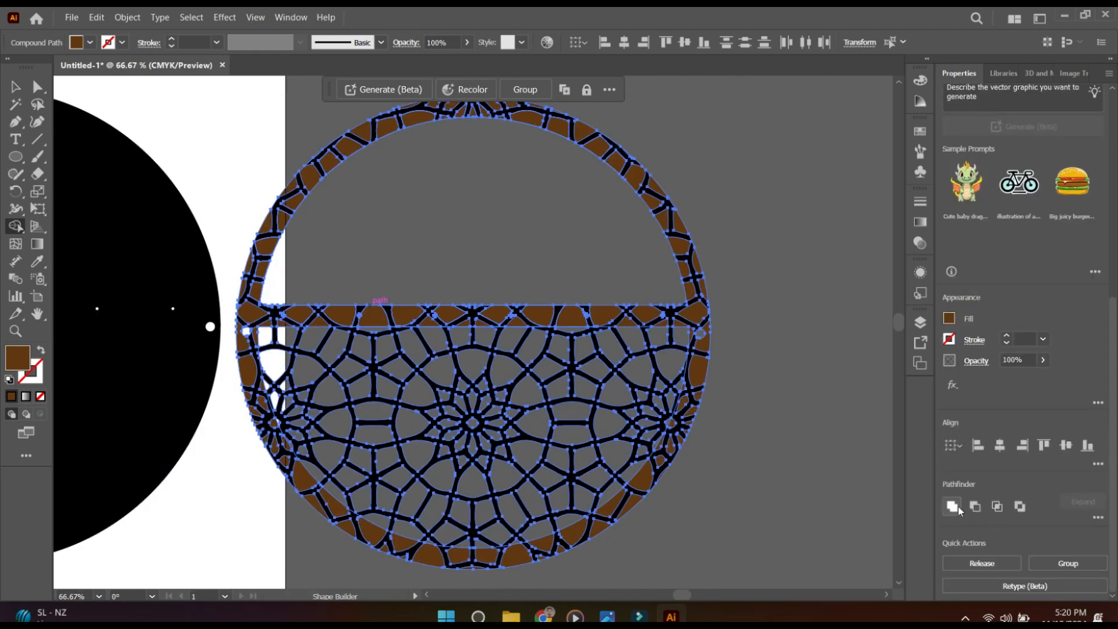
pyautogui.click(953, 507)
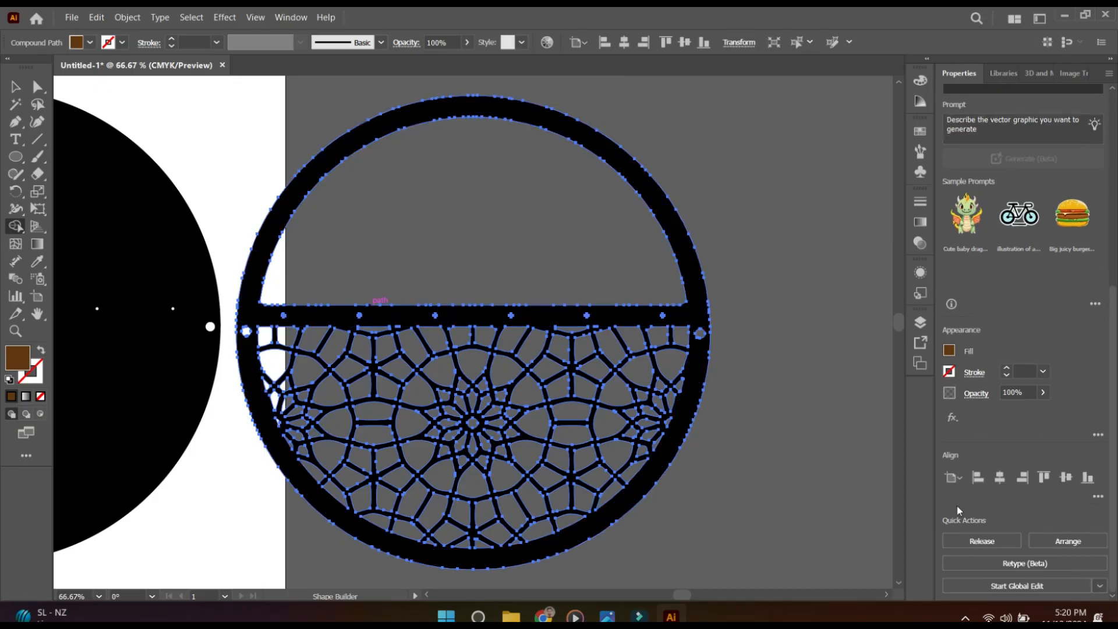
# - Fill the united patterned ring with the dark brown swatch
pyautogui.click(948, 349)
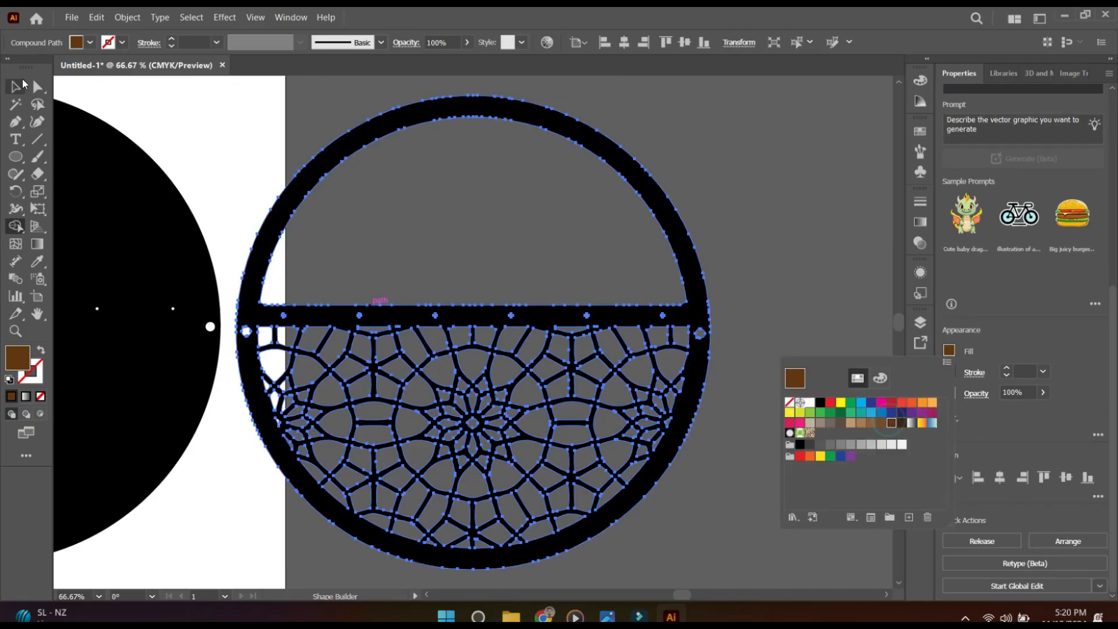
pyautogui.click(22, 82)
pyautogui.click(16, 87)
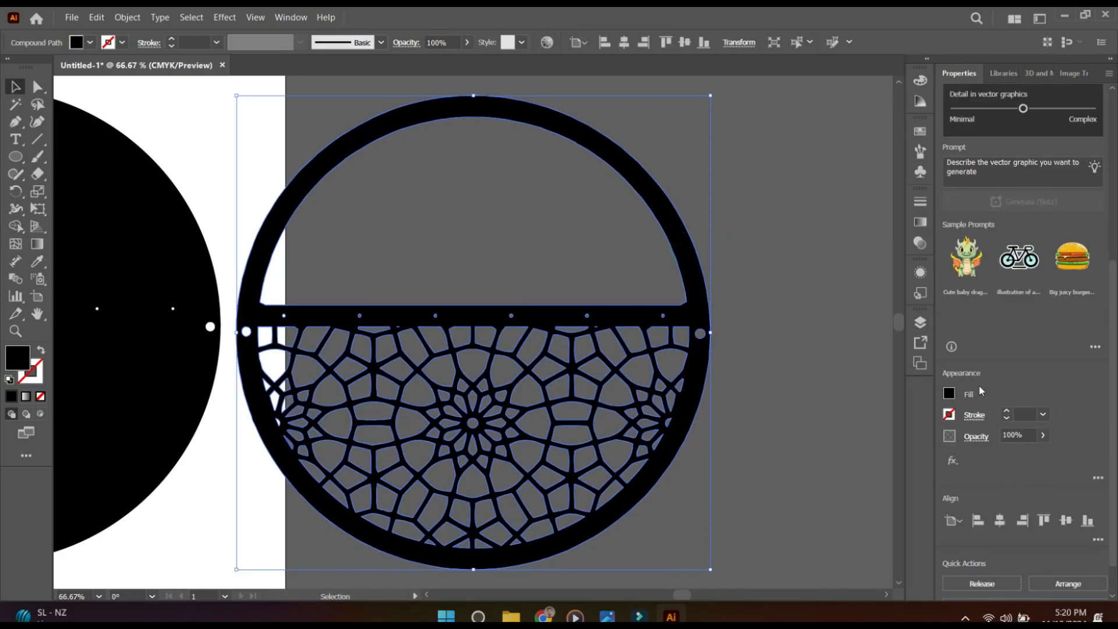
pyautogui.click(948, 394)
pyautogui.click(897, 470)
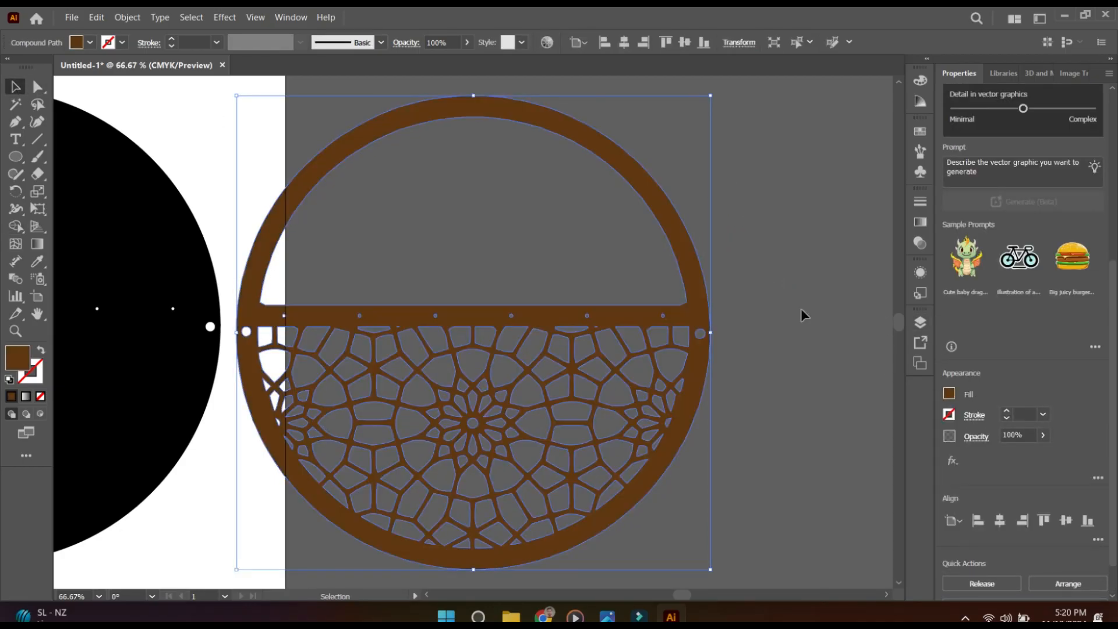
# - Move the patterned ring completely off the artboard onto the empty canvas beside it
pyautogui.click(777, 387)
pyautogui.moveTo(692, 302); pyautogui.dragTo(790, 278)
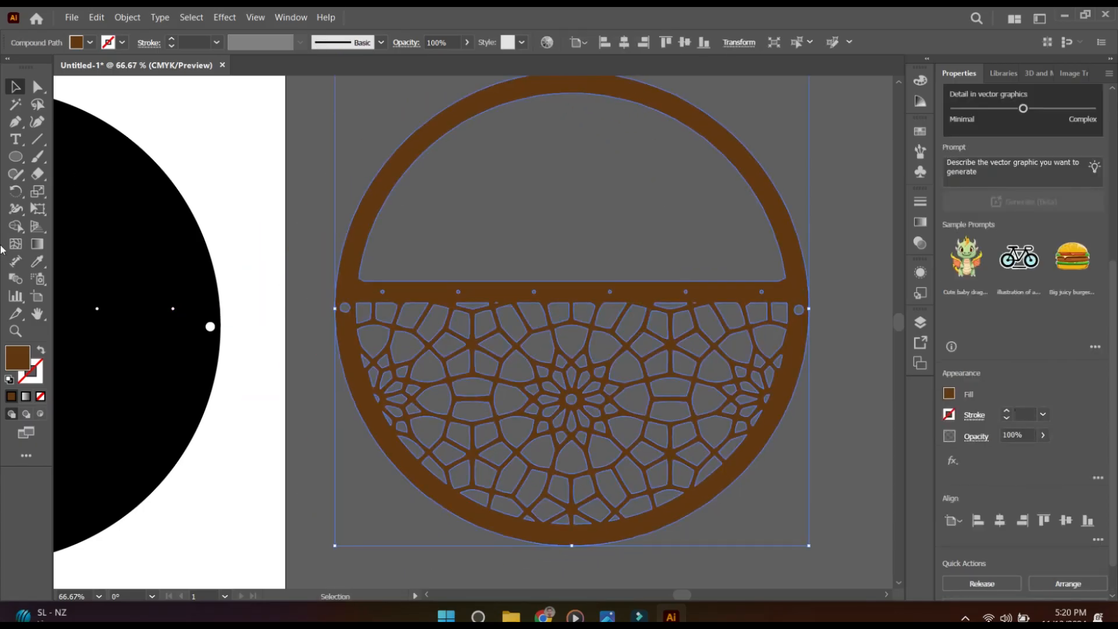
pyautogui.click(15, 226)
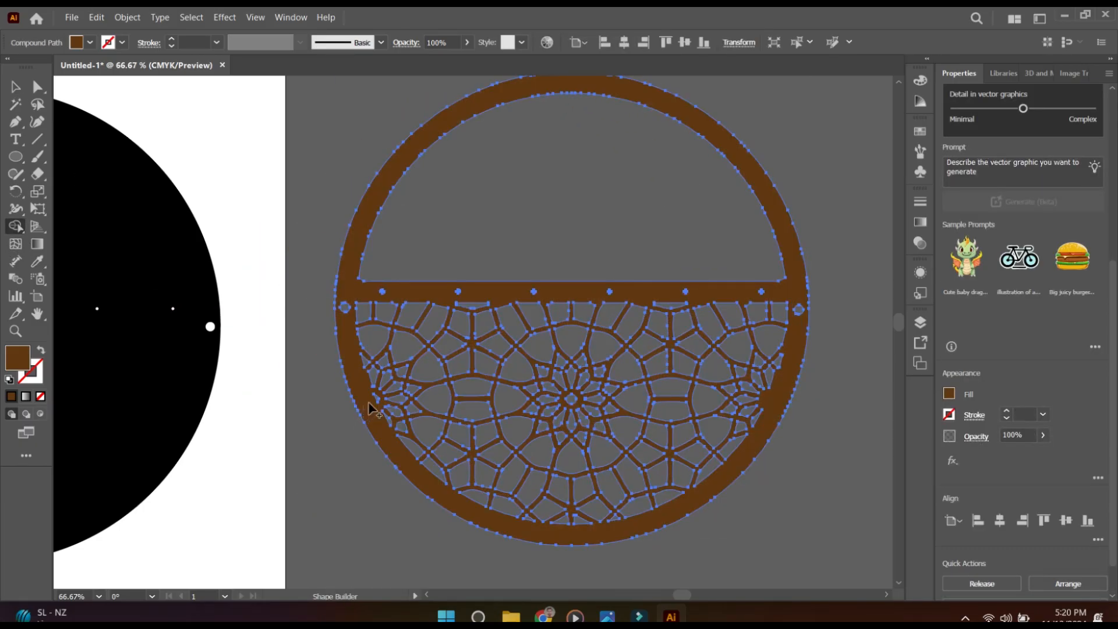
pyautogui.click(15, 87)
pyautogui.click(270, 178)
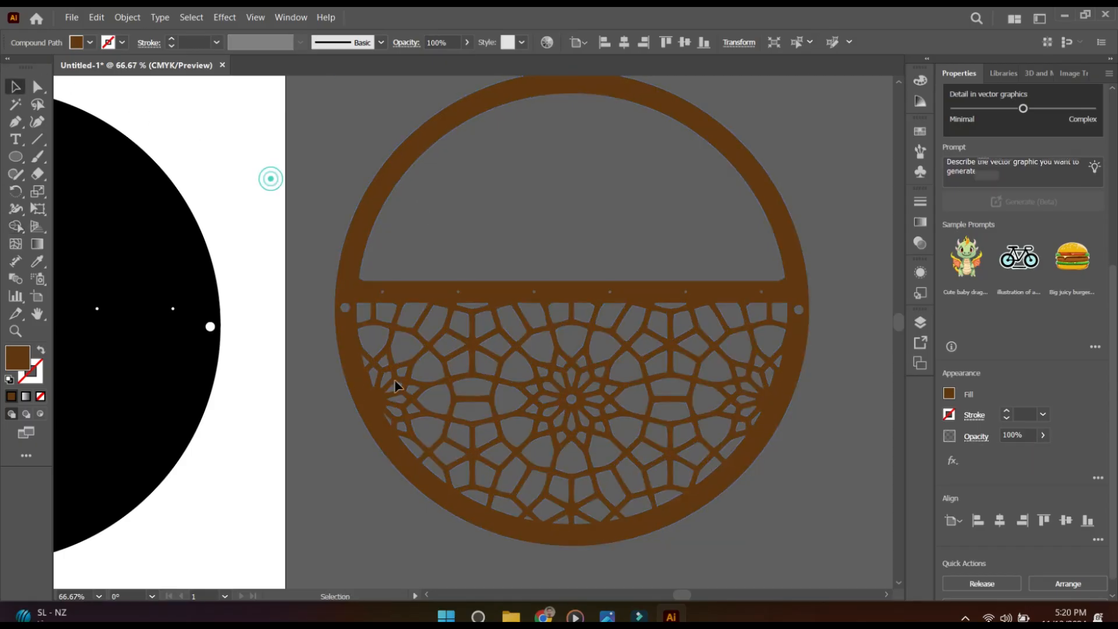
# - Place the patterned ring over the black disc and align the two on their horizontal and vertical centres
pyautogui.moveTo(396, 382); pyautogui.dragTo(634, 346)
pyautogui.moveTo(823, 396); pyautogui.dragTo(522, 319)
pyautogui.moveTo(814, 229); pyautogui.dragTo(670, 373)
pyautogui.click(1000, 445)
pyautogui.click(1066, 445)
pyautogui.click(811, 413)
pyautogui.moveTo(812, 413); pyautogui.dragTo(734, 411)
pyautogui.hotkey('ctrl', '-')
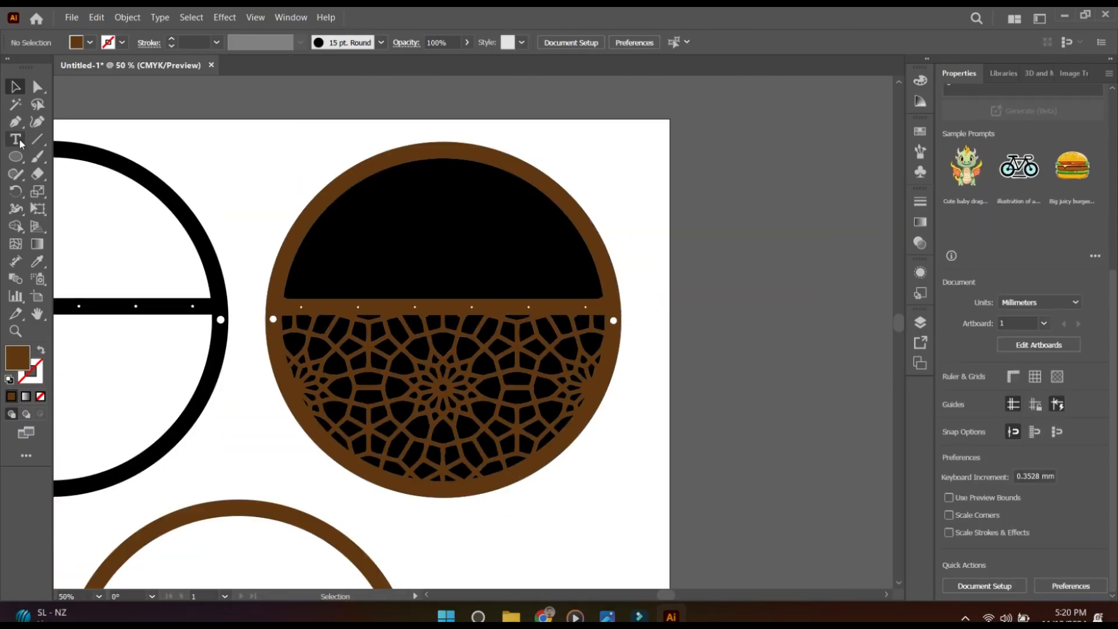
# - Add a first name as text beside the artboard, enlarge it and move it onto the disc's black upper half
pyautogui.click(19, 141)
pyautogui.click(681, 238)
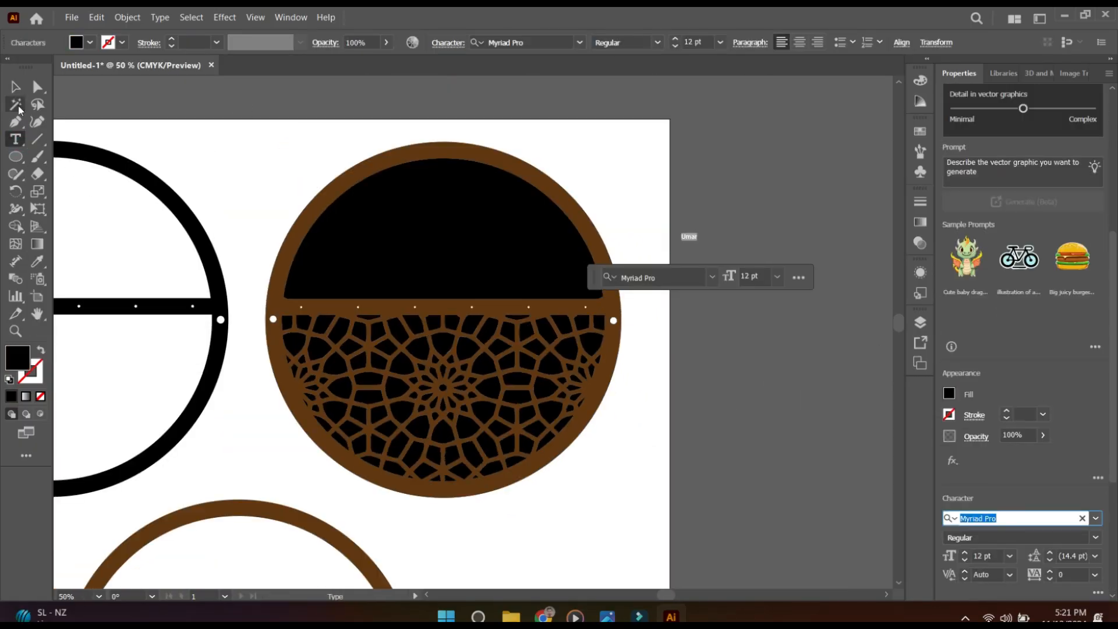
pyautogui.click(16, 87)
pyautogui.moveTo(698, 241); pyautogui.dragTo(837, 317)
pyautogui.moveTo(766, 274); pyautogui.dragTo(438, 236)
# - Change the font and the fill colour of the name on the black upper half
pyautogui.scroll(-5, 1081, 465)
pyautogui.click(1095, 295)
pyautogui.scroll(-5, 996, 437)
pyautogui.click(990, 441)
pyautogui.click(950, 171)
pyautogui.click(843, 222)
pyautogui.click(596, 127)
pyautogui.moveTo(531, 300); pyautogui.dragTo(609, 335)
pyautogui.click(664, 333)
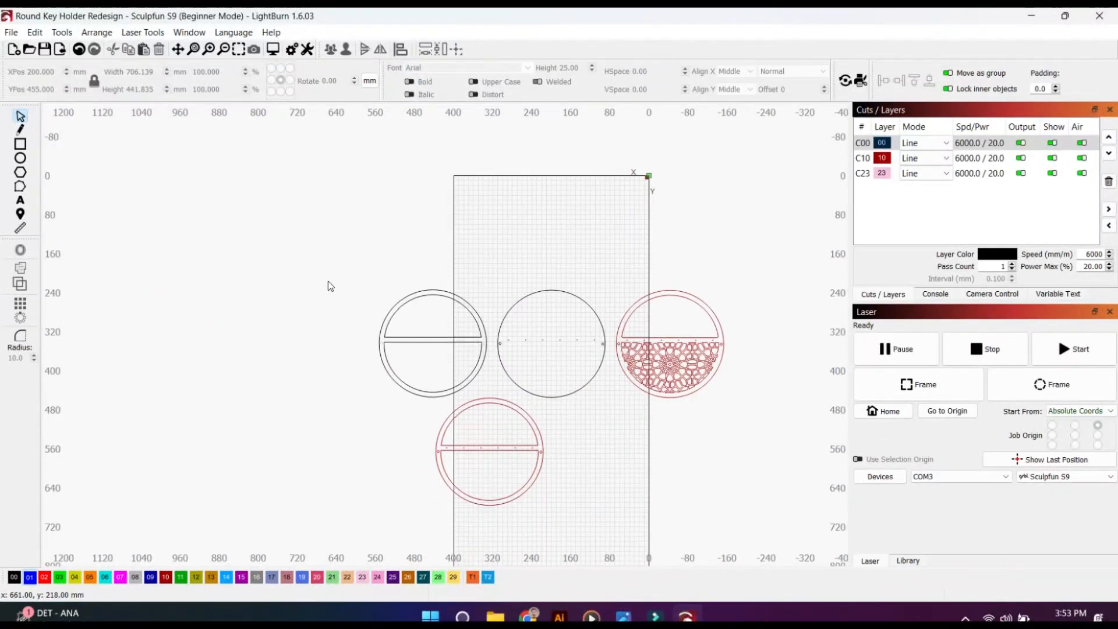
# - Switch to LightBurn and delete the plain black ring and the plain brown-layer ring below it
pyautogui.moveTo(325, 260); pyautogui.dragTo(491, 403)
pyautogui.press('Delete')
pyautogui.moveTo(417, 390); pyautogui.dragTo(552, 513)
pyautogui.press('Delete')
# - Assign the remaining disc and patterned ring to the blue cut layer 01
pyautogui.moveTo(483, 273); pyautogui.dragTo(641, 477)
pyautogui.click(30, 577)
pyautogui.click(745, 501)
# - Move the perforated disc inside the upper end of the laser work area, centred at about X 120, Y 116 mm
pyautogui.scroll(4, 630, 428)
pyautogui.moveTo(474, 337); pyautogui.dragTo(504, 236)
pyautogui.click(477, 244)
pyautogui.scroll(1, 406, 234)
pyautogui.moveTo(407, 233); pyautogui.dragTo(432, 306)
pyautogui.scroll(-3, 461, 322)
pyautogui.moveTo(483, 388); pyautogui.dragTo(473, 274)
pyautogui.click(473, 273)
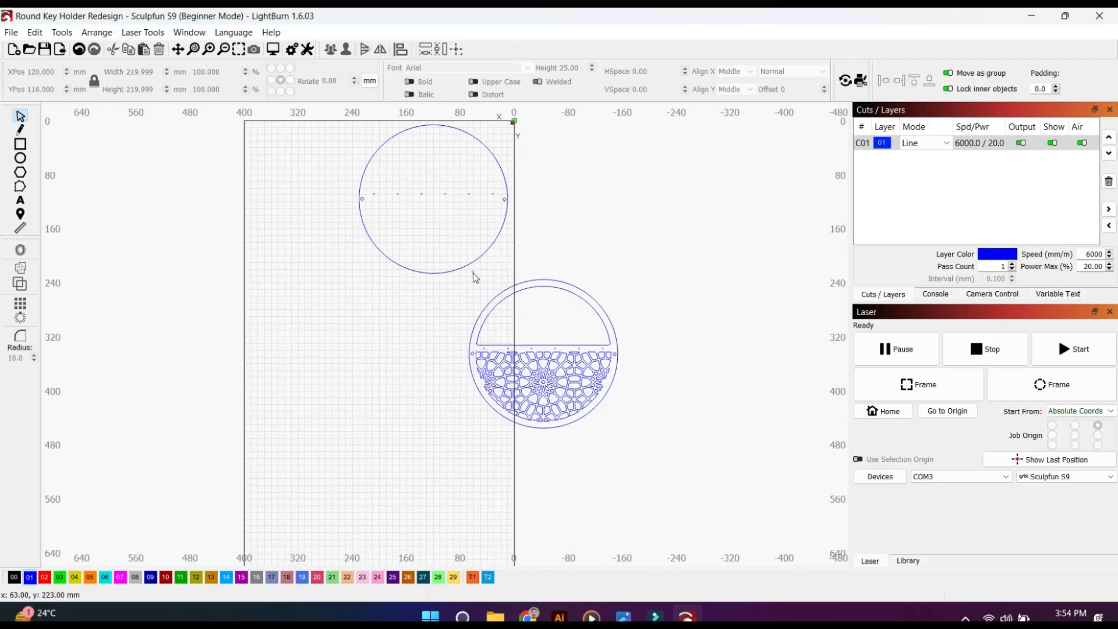
# - Move the patterned ring inside the work area directly below the disc, centred at about X 119, Y 346 mm
pyautogui.click(530, 362)
pyautogui.moveTo(543, 355); pyautogui.dragTo(433, 355)
pyautogui.scroll(4, 441, 363)
pyautogui.click(649, 353)
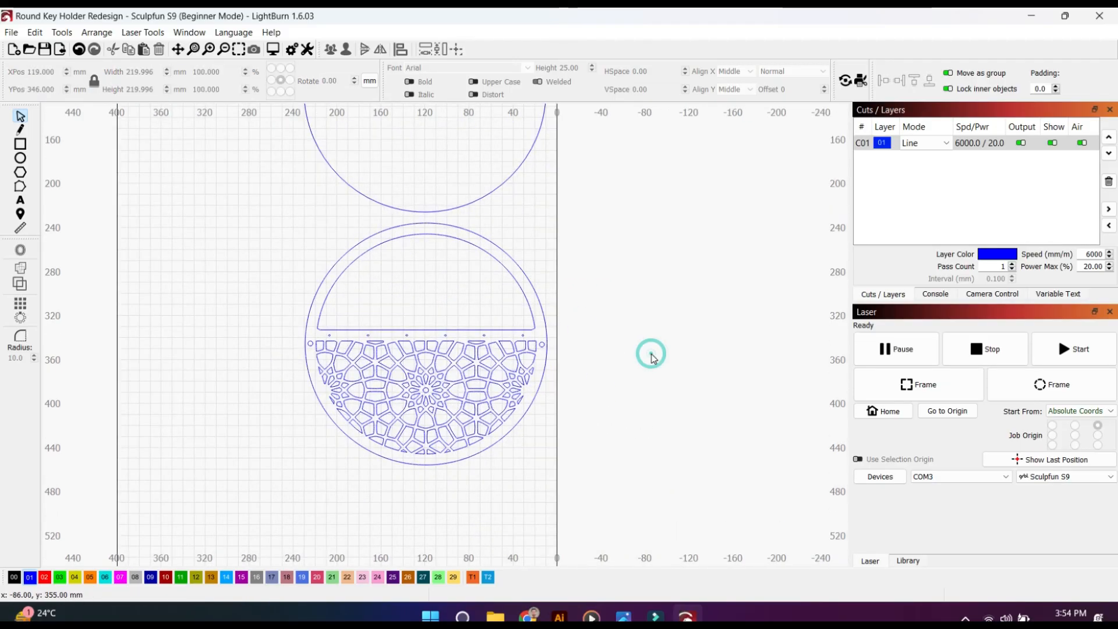
pyautogui.moveTo(636, 225); pyautogui.dragTo(626, 307)
pyautogui.scroll(-2, 626, 307)
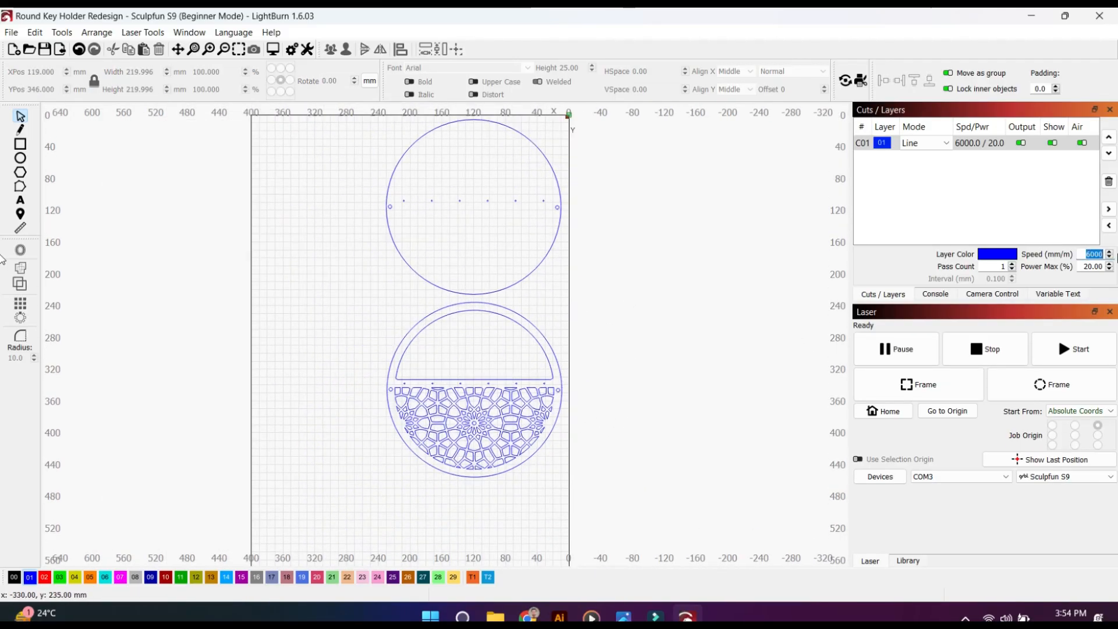